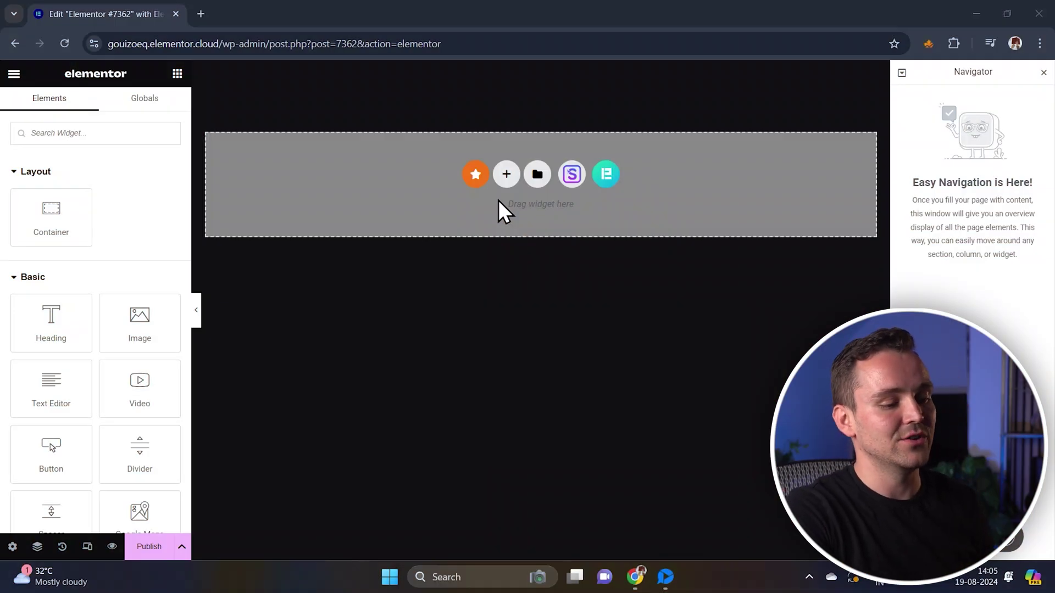
# Insert a new single-column structure from the page drop zone
pyautogui.click(506, 174)
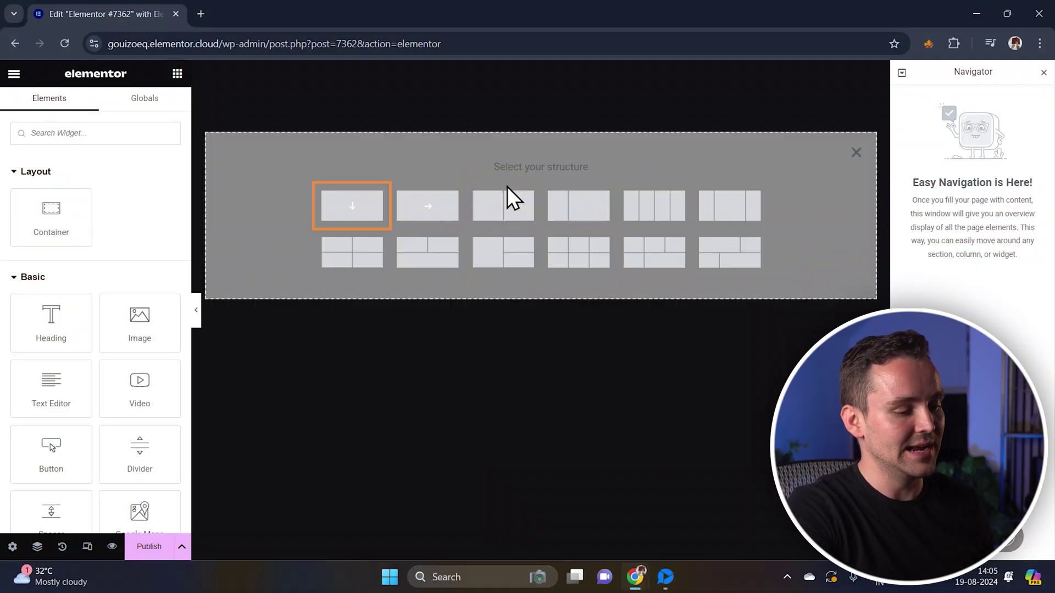
pyautogui.click(351, 213)
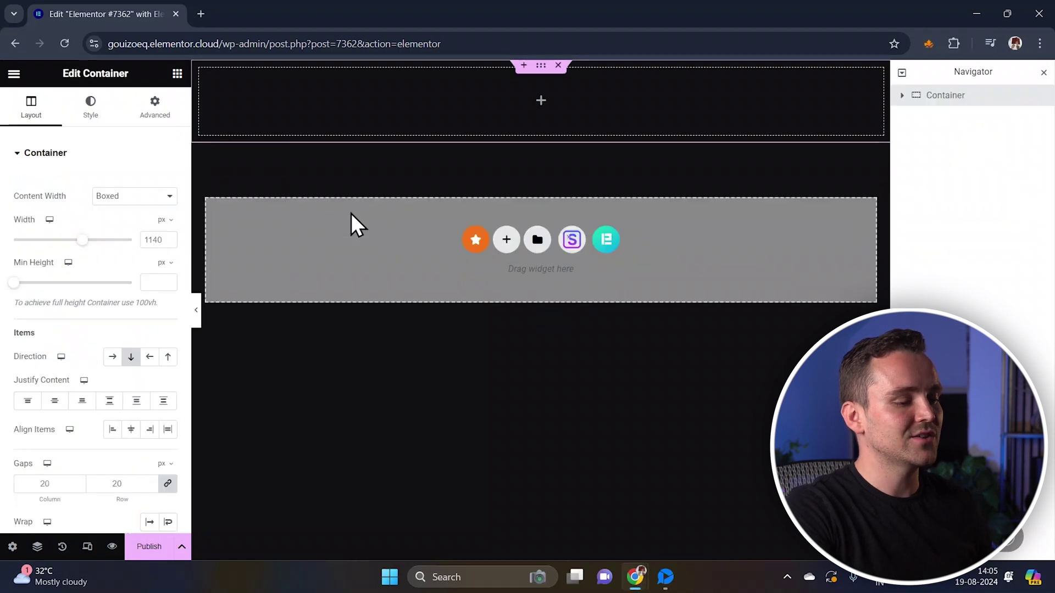
# Set the container's content width to Full Width and its direction to Row
pyautogui.click(132, 198)
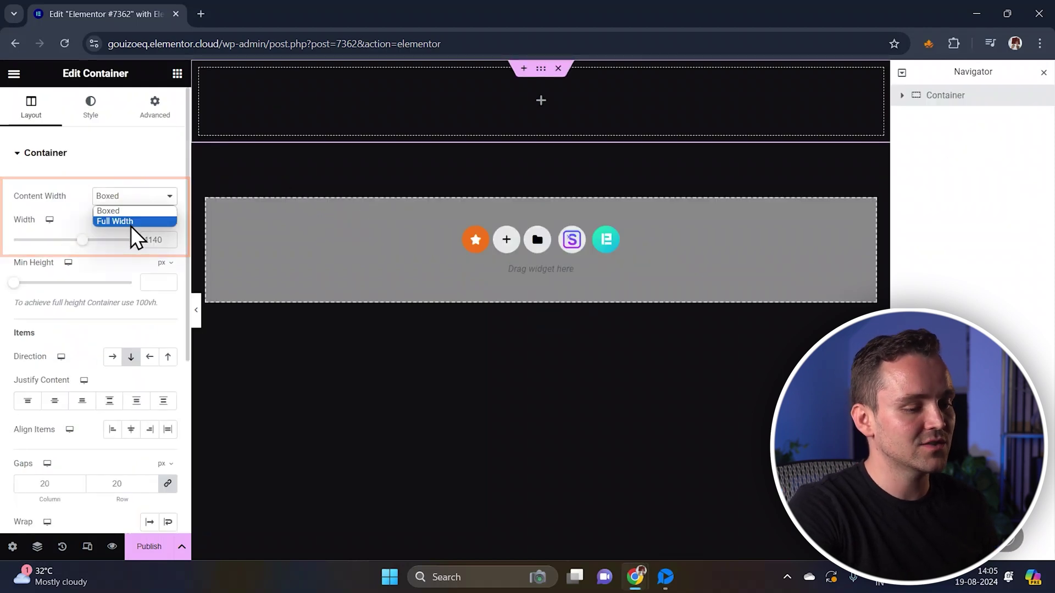
pyautogui.click(131, 224)
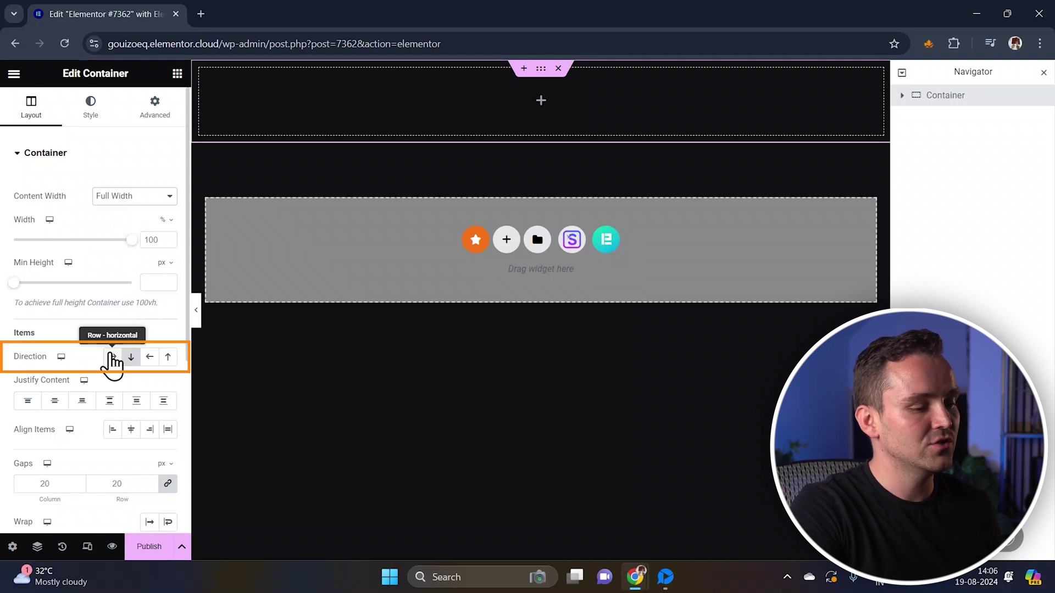
pyautogui.click(112, 357)
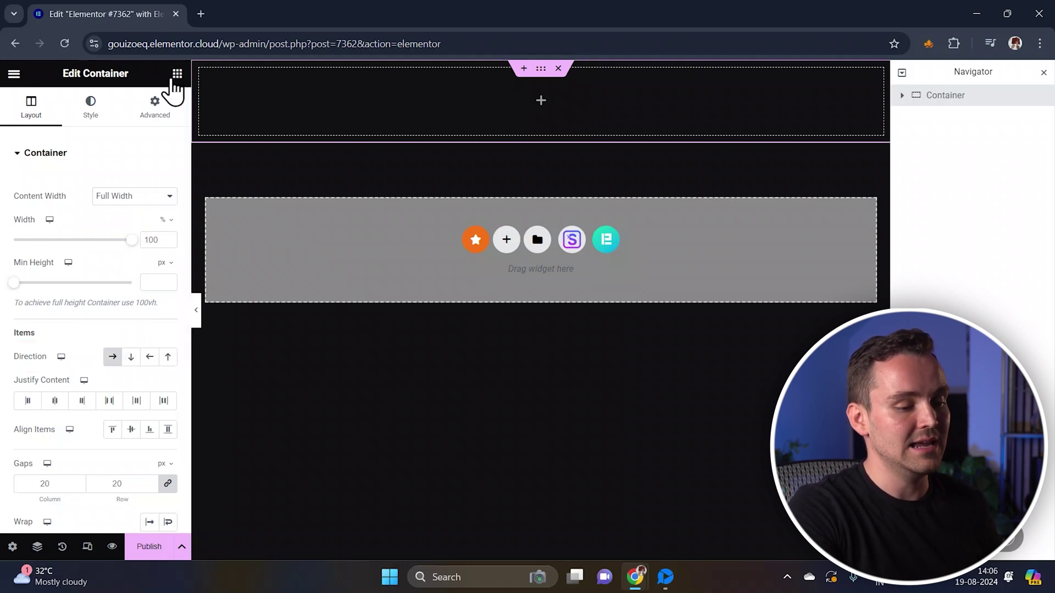
# Add an HTML widget and paste in the burger toggle button code
pyautogui.click(177, 75)
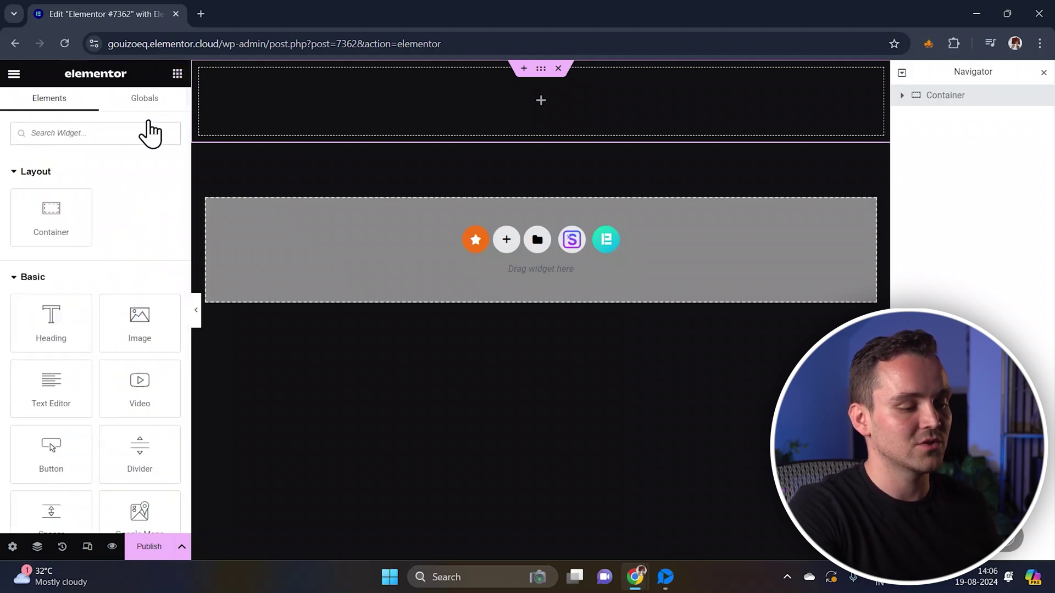
pyautogui.write('html')
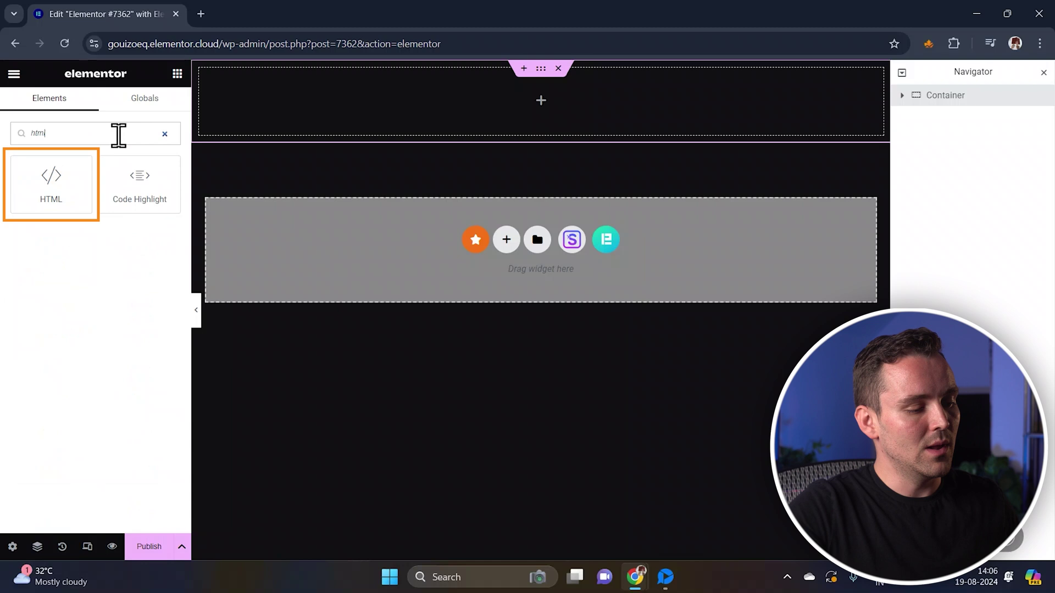
pyautogui.click(63, 184)
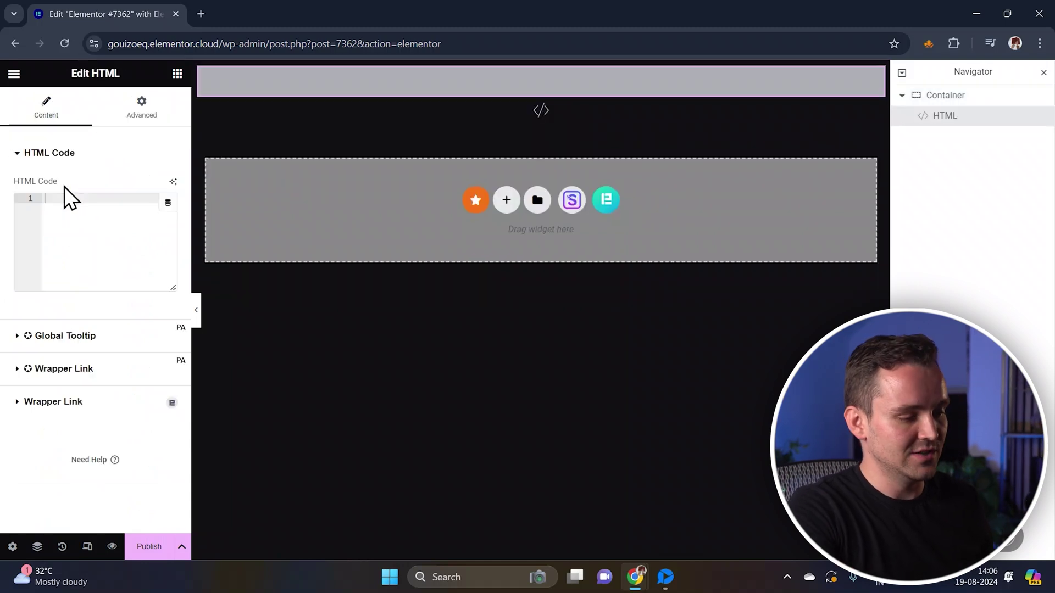
pyautogui.click(73, 214)
pyautogui.hotkey('ctrl', 'v')
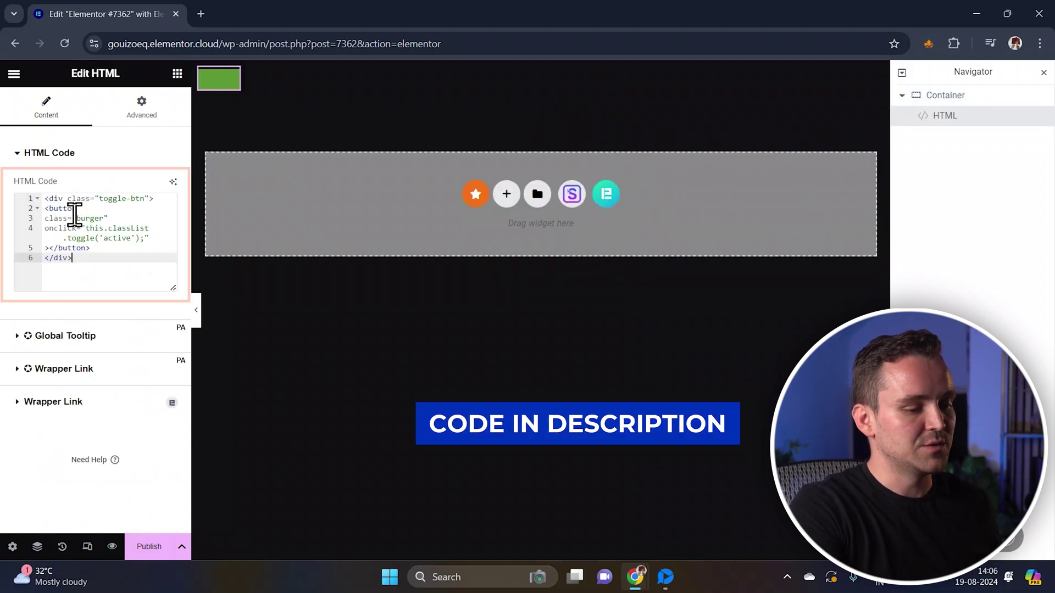
pyautogui.click(144, 113)
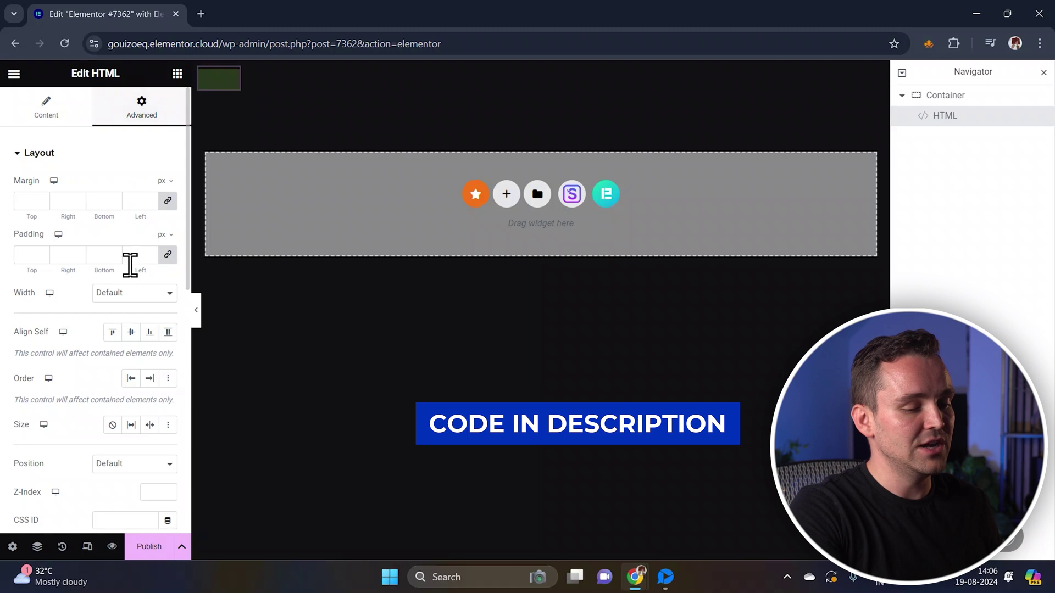
# Give the HTML widget a Fixed position, anchored right, with 35 px horizontal and vertical offsets
pyautogui.scroll(-2, 130, 264)
pyautogui.scroll(-1, 130, 264)
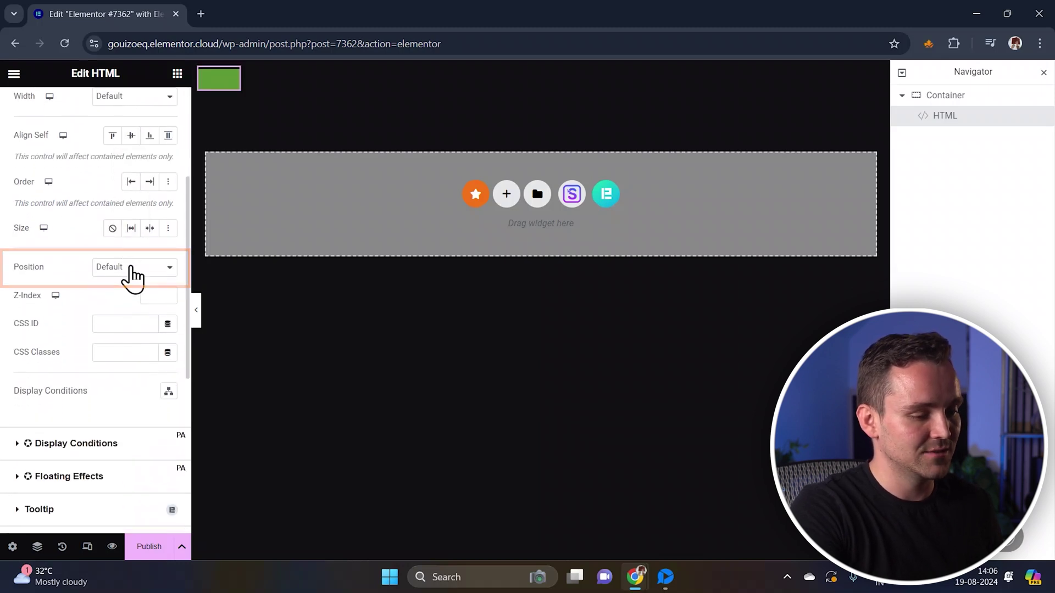
pyautogui.click(138, 270)
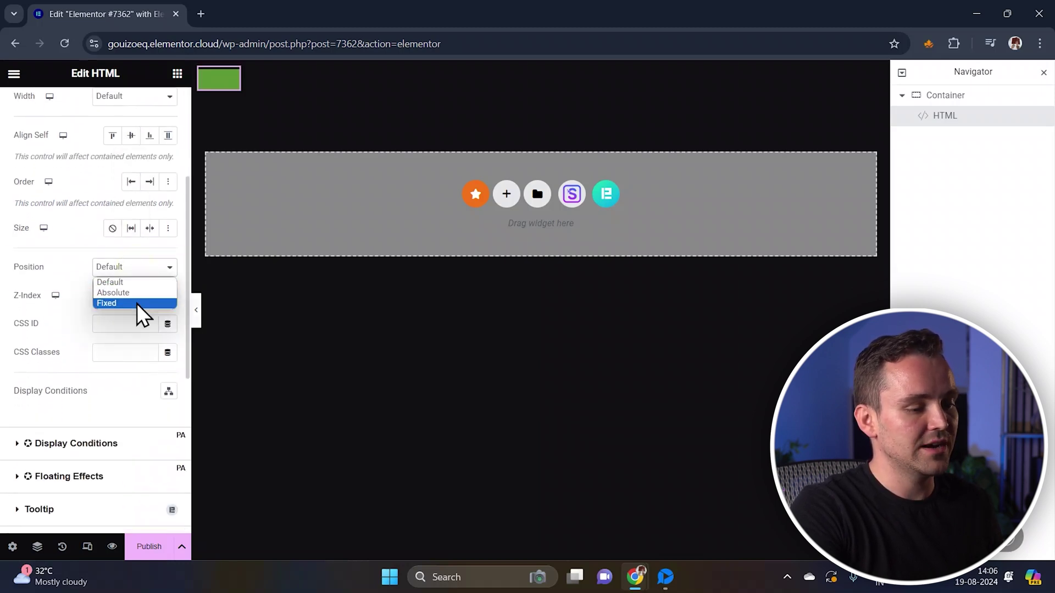
pyautogui.click(137, 304)
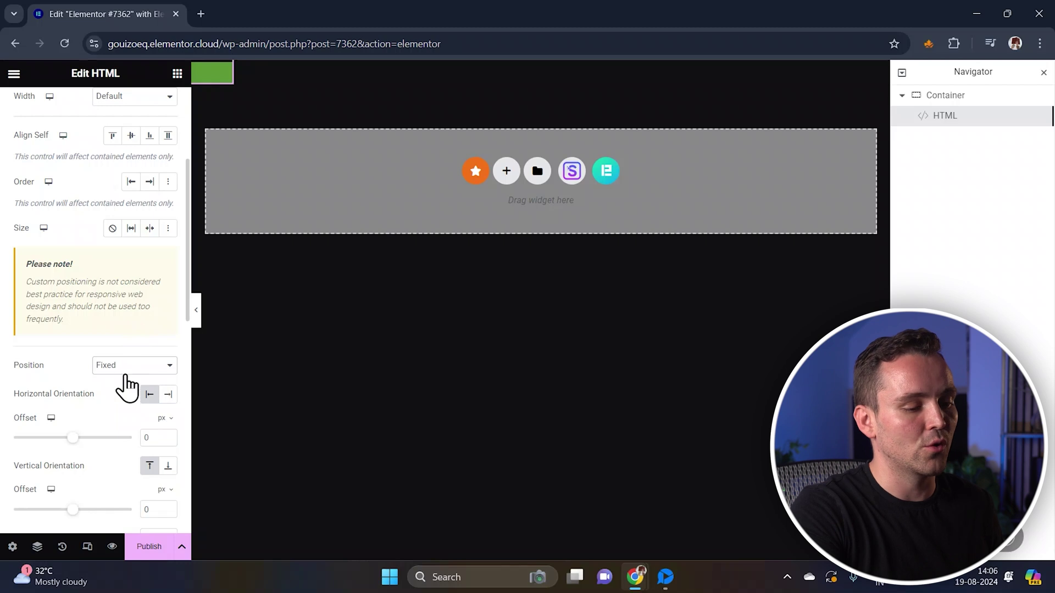
pyautogui.scroll(-1, 126, 380)
pyautogui.click(168, 326)
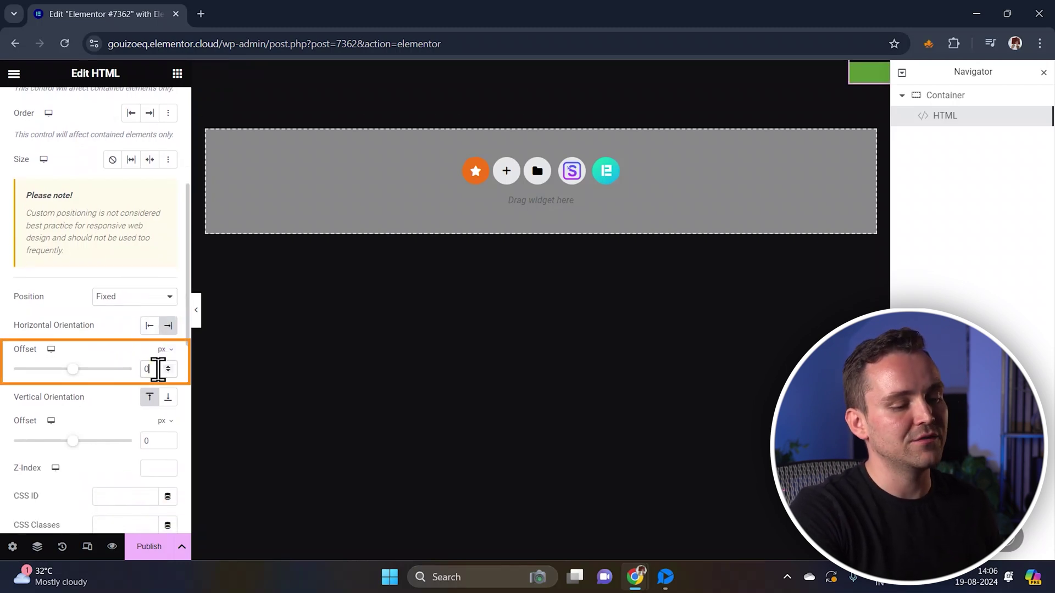
pyautogui.write('35')
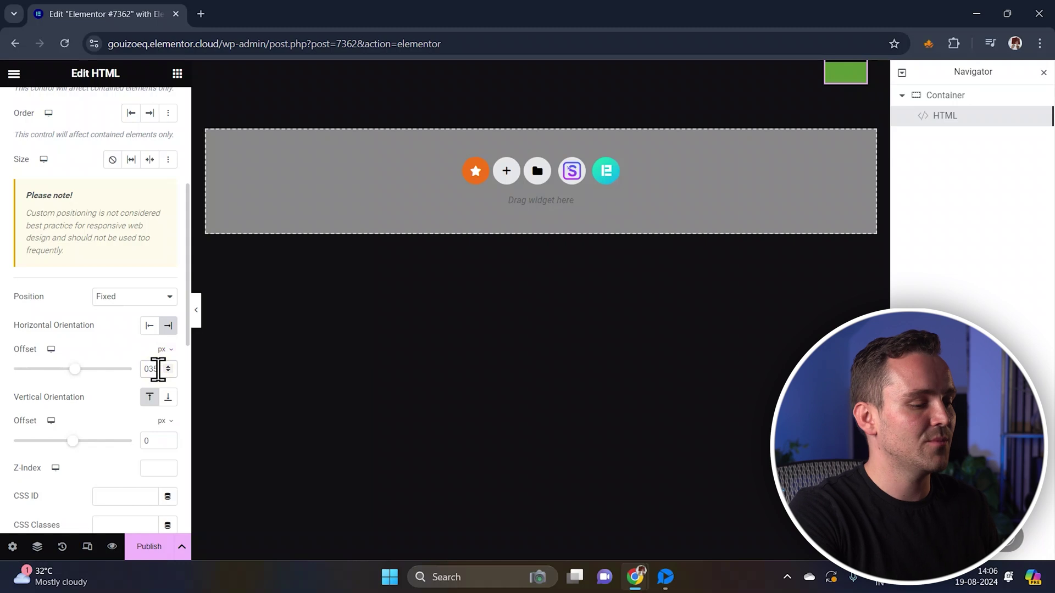
pyautogui.scroll(-1, 159, 366)
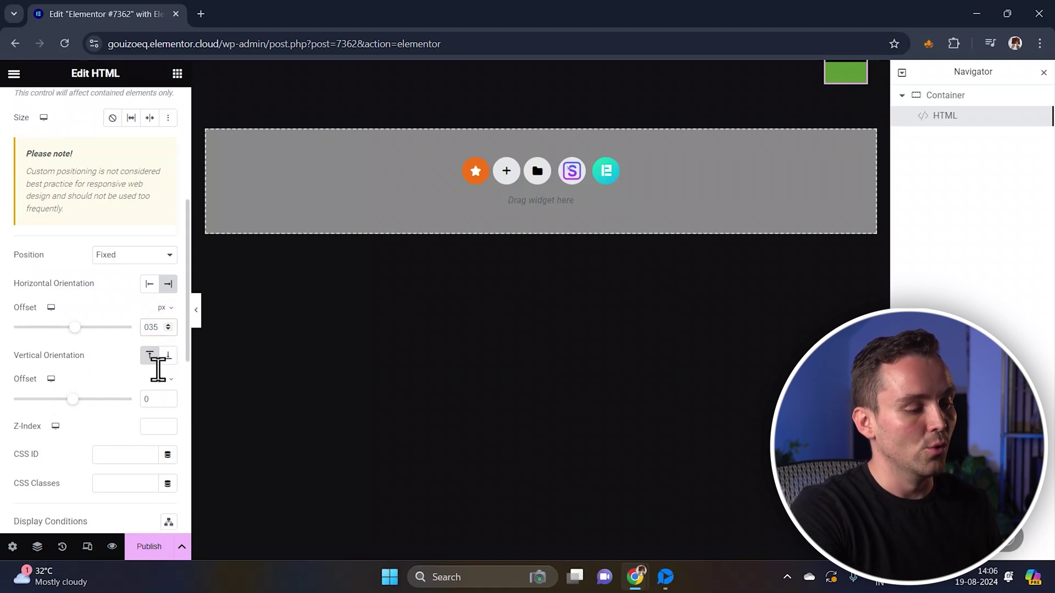
pyautogui.click(157, 363)
pyautogui.write('35')
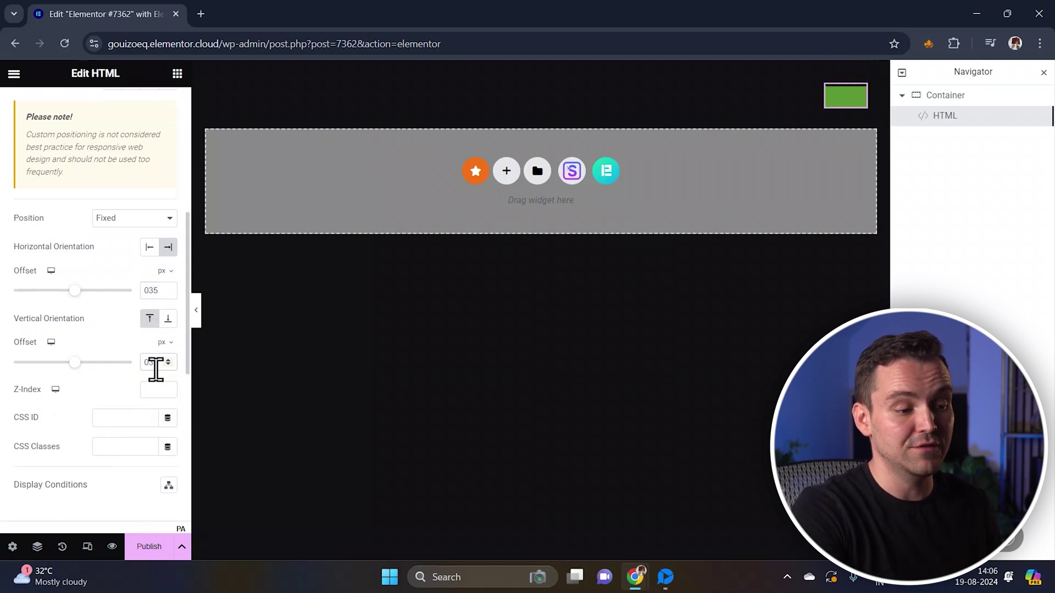
pyautogui.scroll(-1, 156, 370)
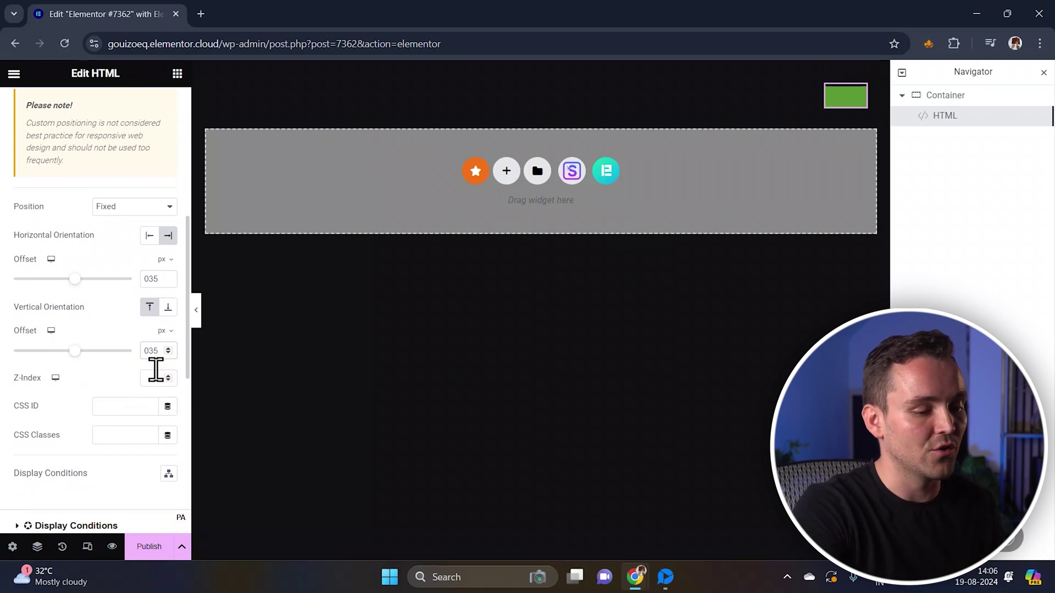
pyautogui.scroll(-1, 156, 369)
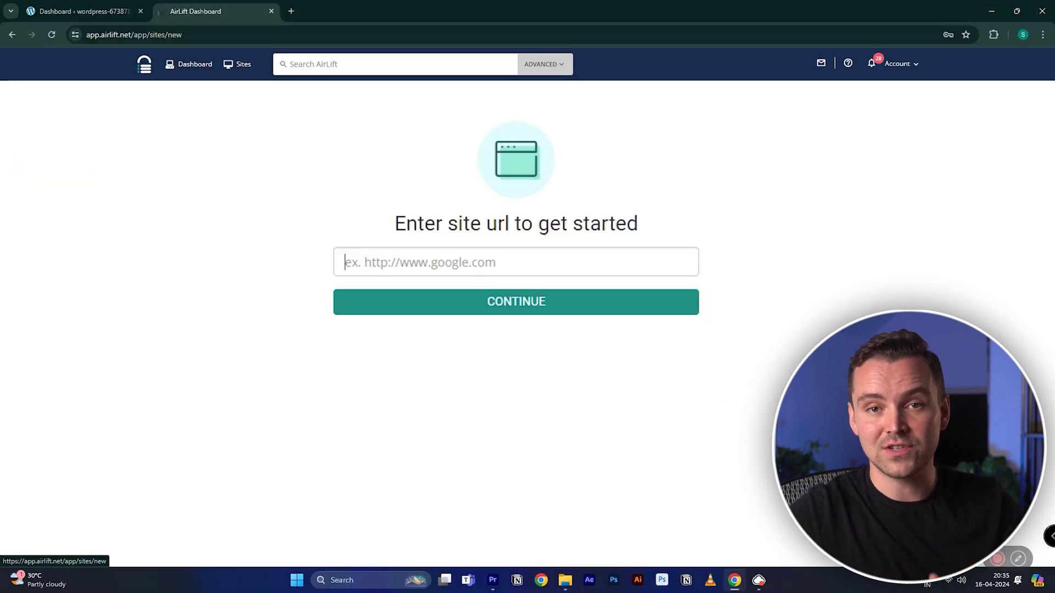
# Paste the WordPress site's URL into the AirLift 'Enter site url' field
pyautogui.click(434, 262)
pyautogui.write('https://wordpress-673878-4448699.cloudwaysapps.com/')
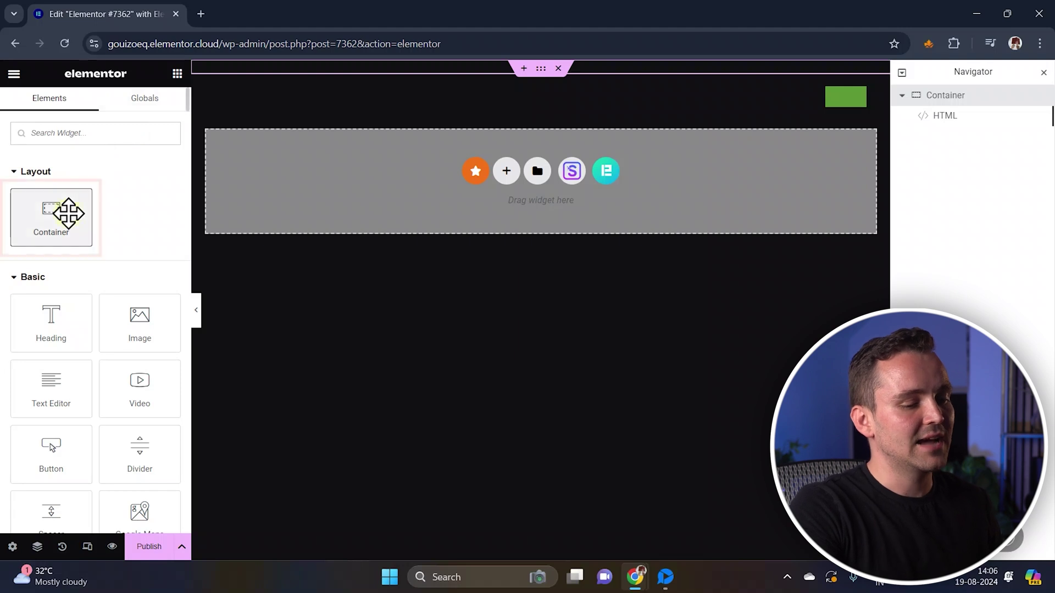
# Add a Full Width container using the nav HTML tag with Overflow set to Hidden
pyautogui.click(68, 214)
pyautogui.click(125, 197)
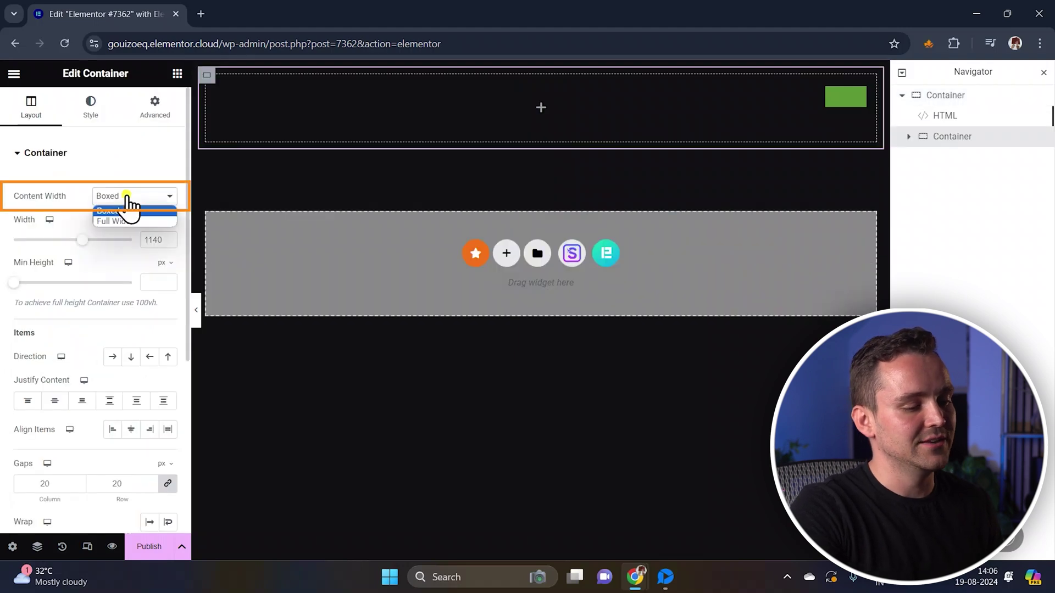
pyautogui.click(130, 222)
pyautogui.scroll(-5, 127, 330)
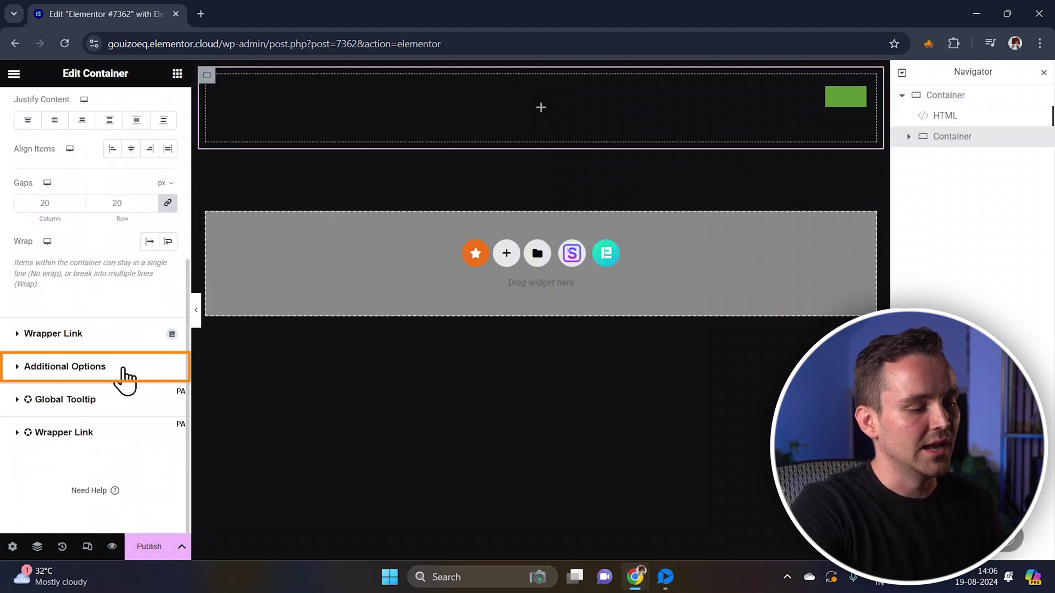
pyautogui.click(122, 365)
pyautogui.click(134, 282)
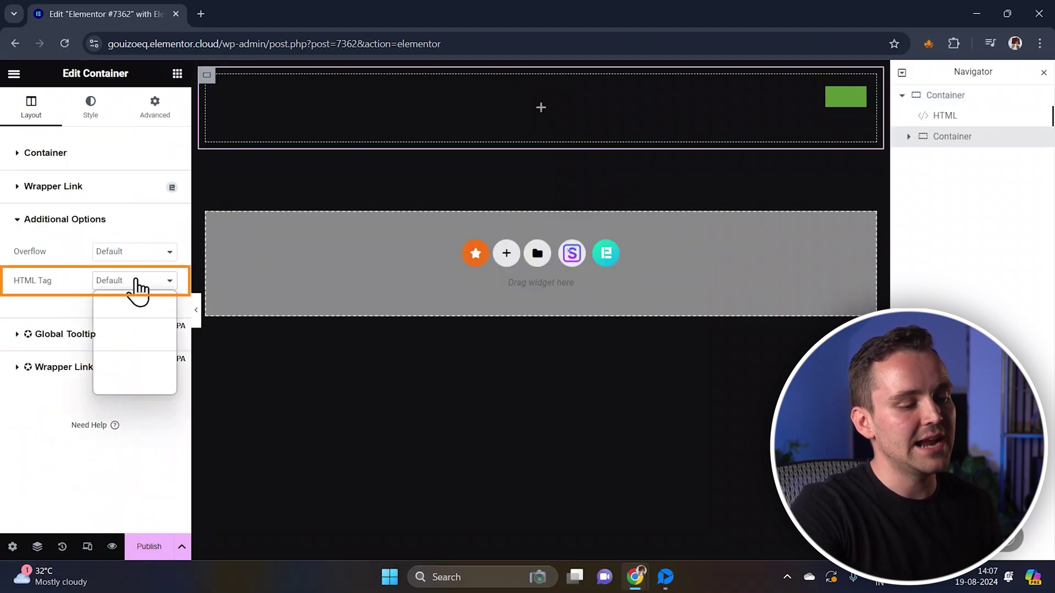
pyautogui.click(134, 379)
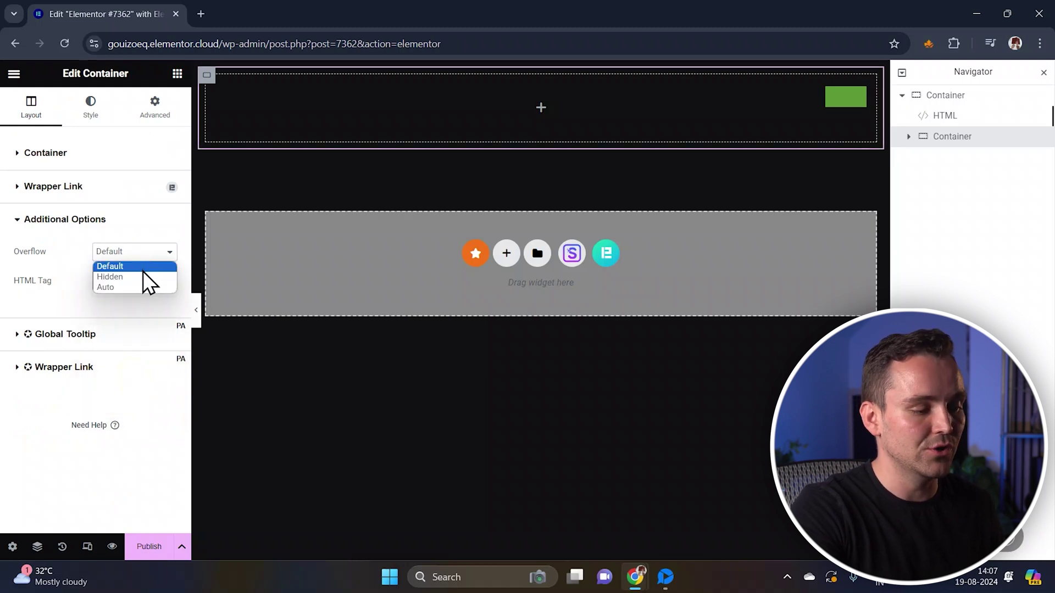
pyautogui.click(144, 275)
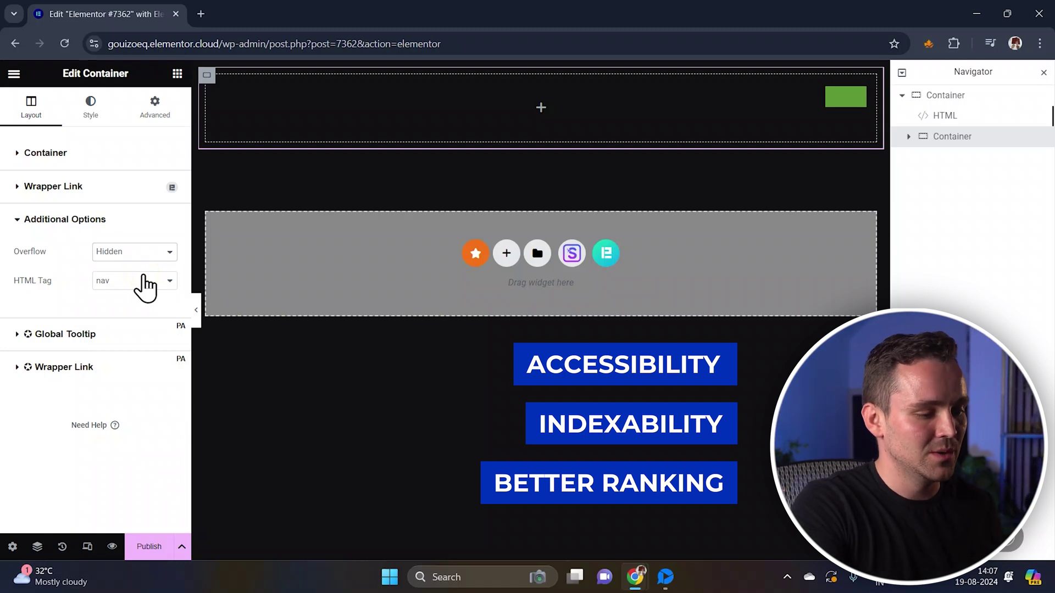
# Paste the burger and overlay styles into the nav container's Custom CSS
pyautogui.click(155, 116)
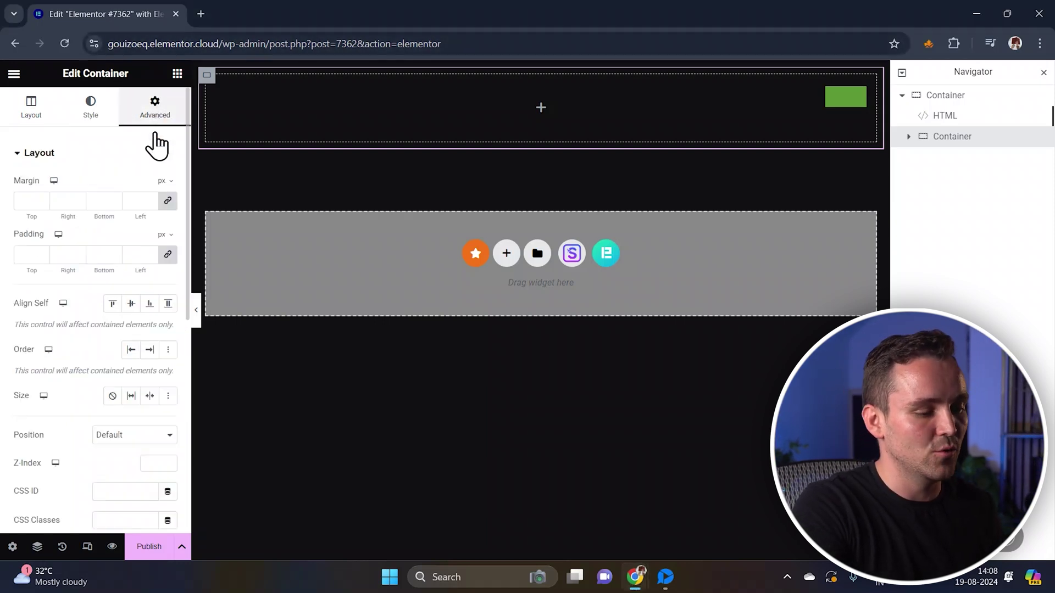
pyautogui.scroll(-8, 138, 351)
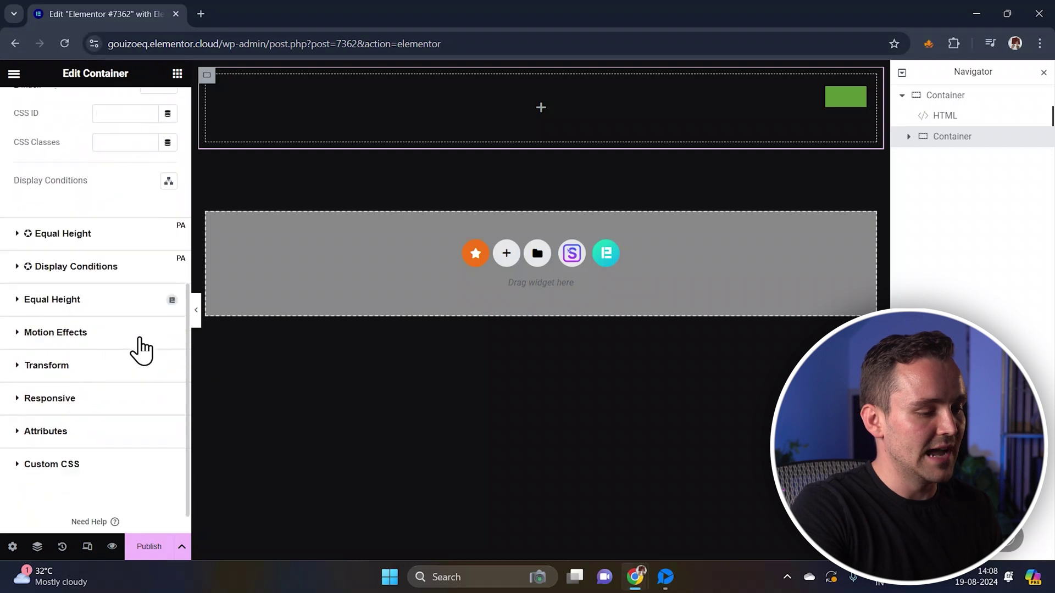
pyautogui.click(123, 434)
pyautogui.click(92, 478)
pyautogui.hotkey('ctrl', 'v')
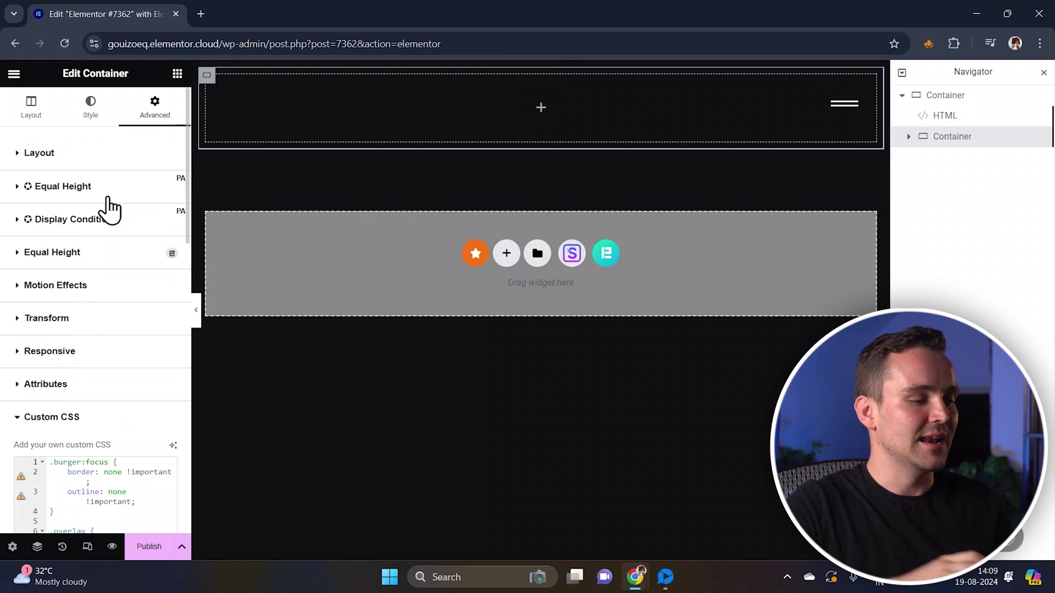
# Begin entering the CSS class name 'overla' in the container's Layout settings
pyautogui.click(132, 159)
pyautogui.scroll(-3, 107, 362)
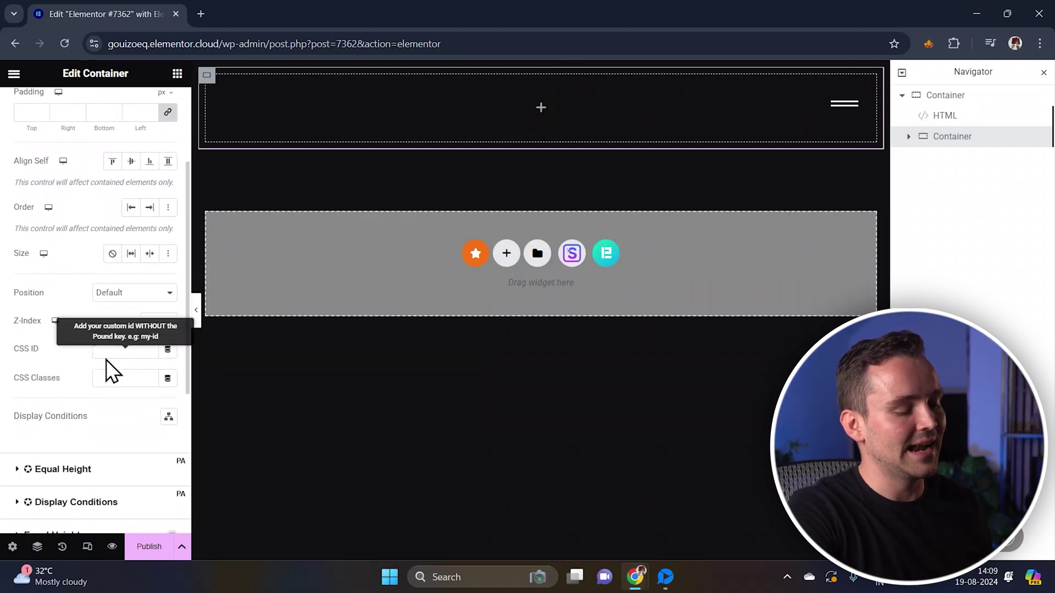
pyautogui.click(120, 353)
pyautogui.write('overla')
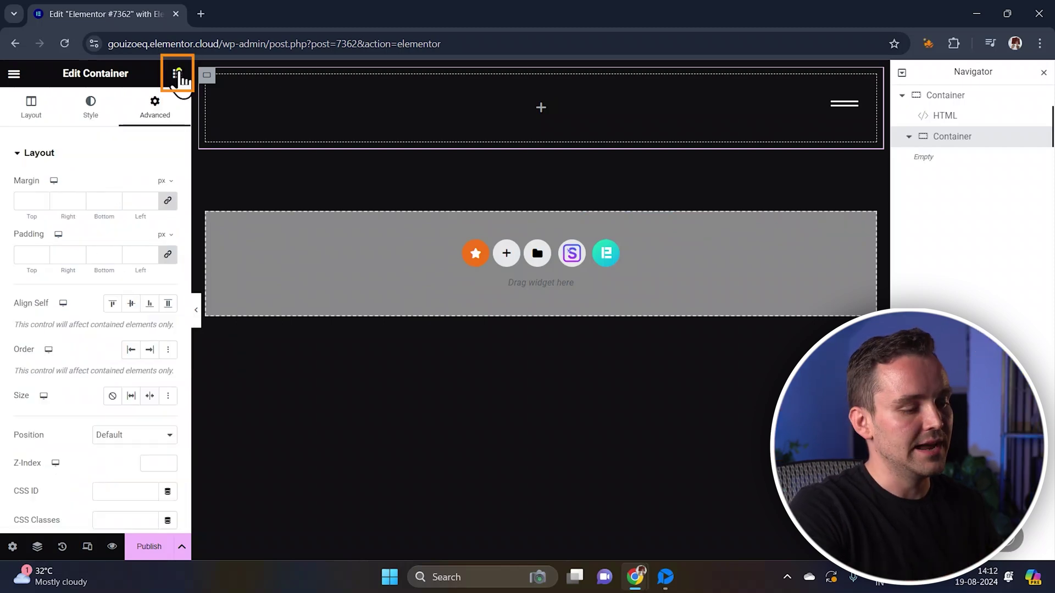
# Add a nested container holding an Icon List and a Button widget
pyautogui.click(177, 74)
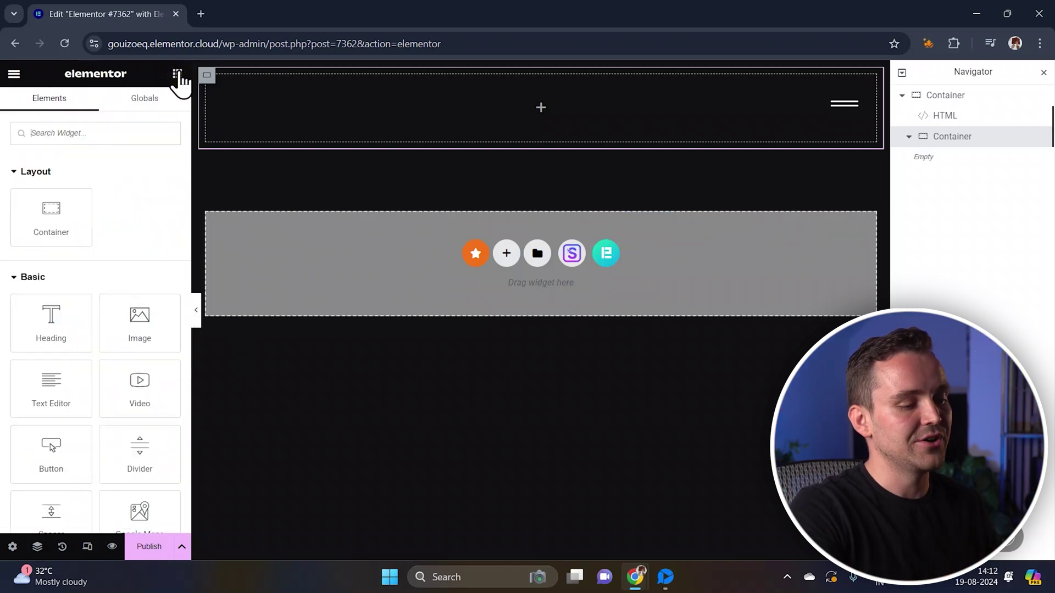
pyautogui.click(58, 205)
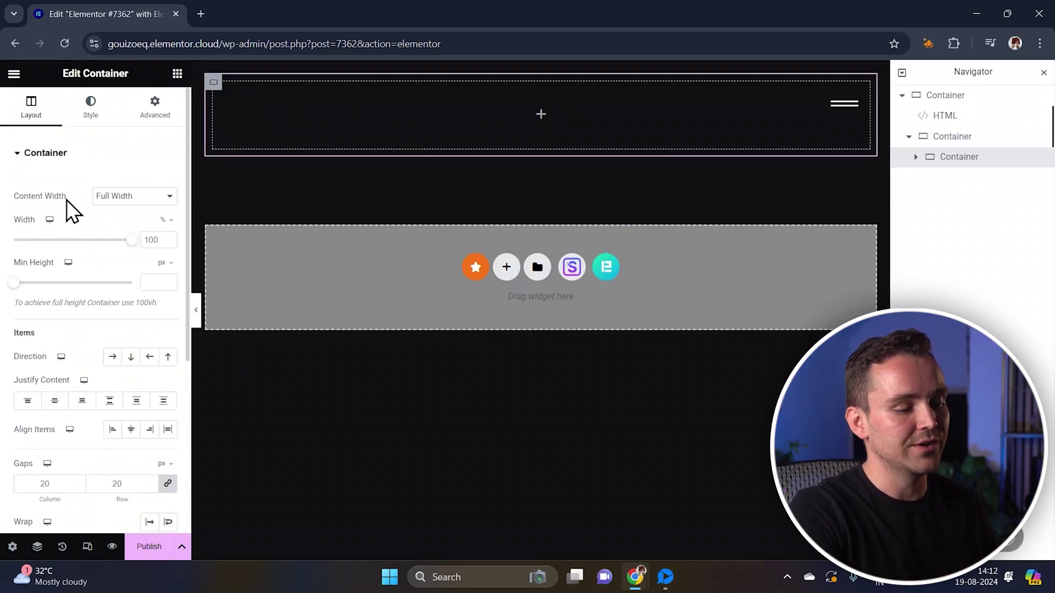
pyautogui.click(177, 74)
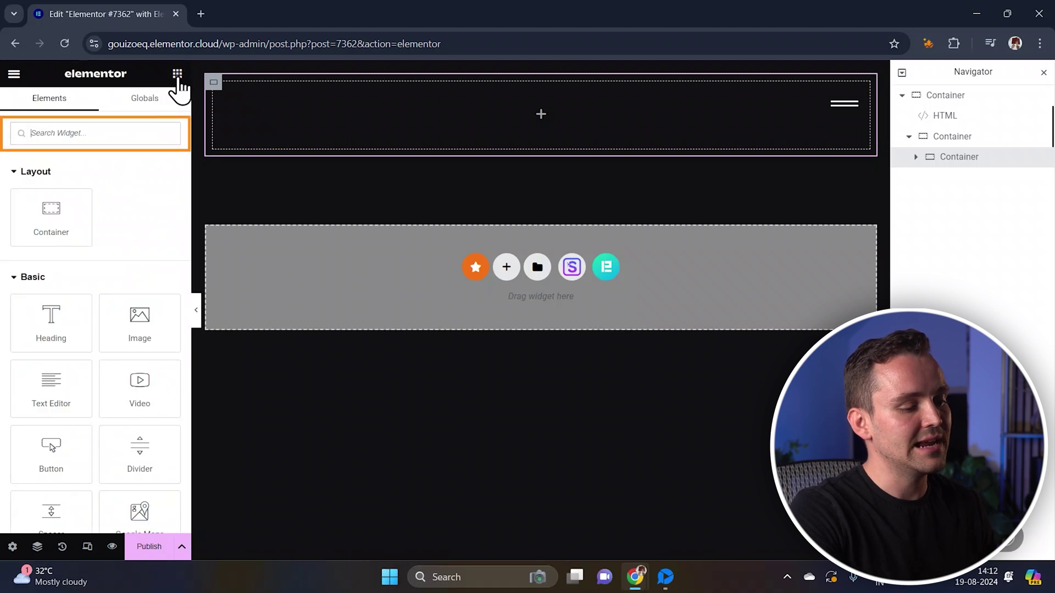
pyautogui.write('icon')
pyautogui.click(64, 254)
pyautogui.hotkey('ctrl', 'a')
pyautogui.write('button')
pyautogui.click(53, 201)
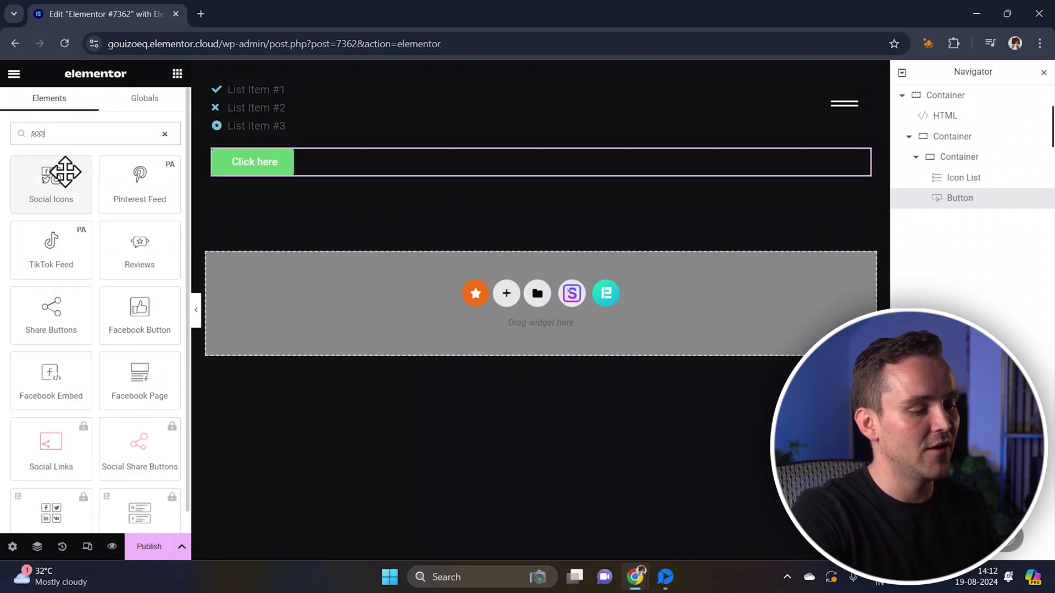
# Add Social Icons below the button, left-aligned with a Circle shape
pyautogui.click(61, 177)
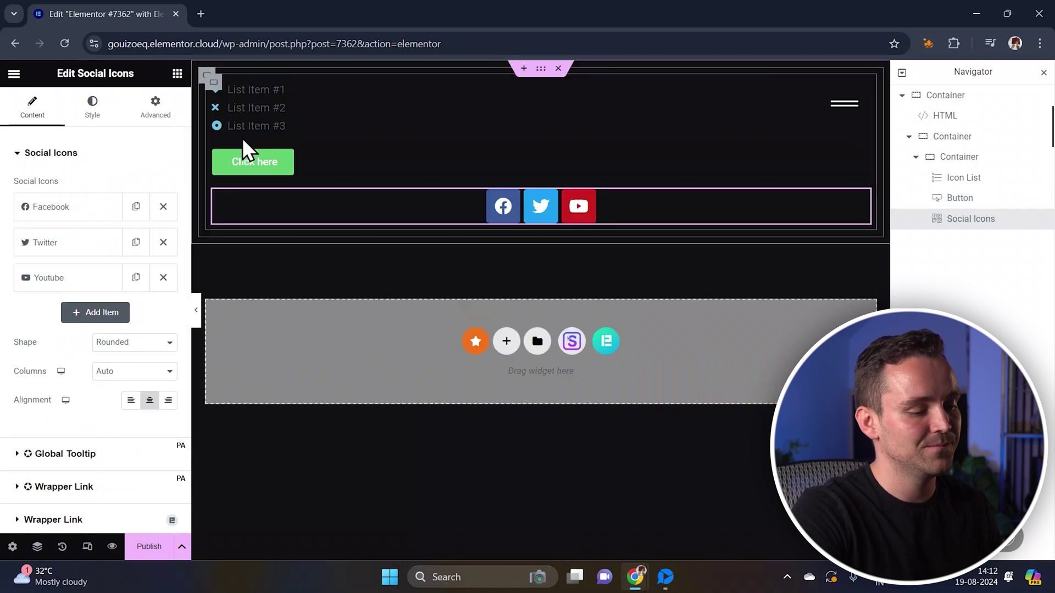
pyautogui.click(131, 401)
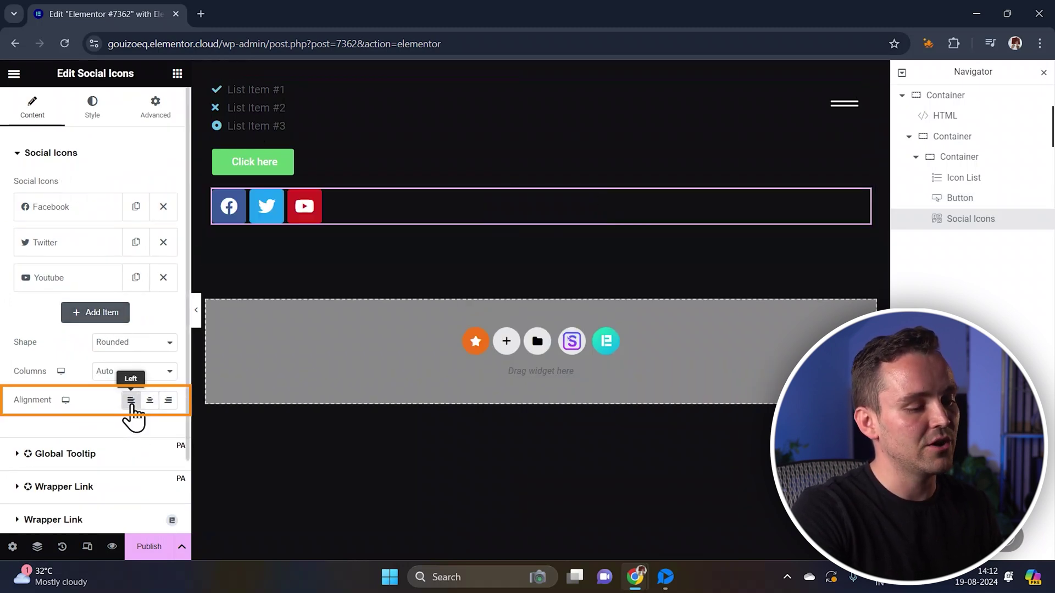
pyautogui.click(141, 345)
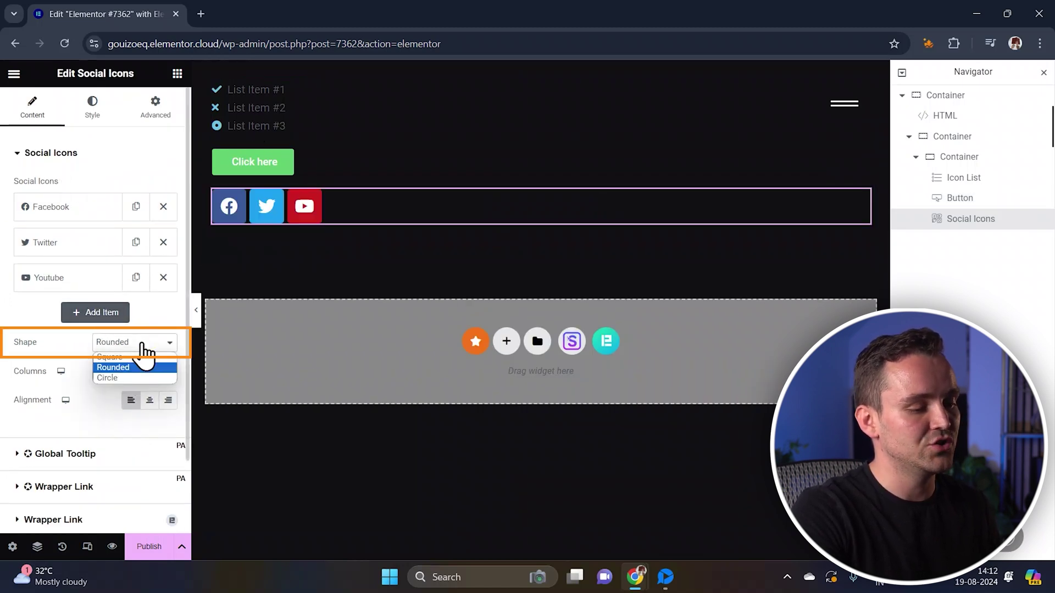
pyautogui.click(141, 380)
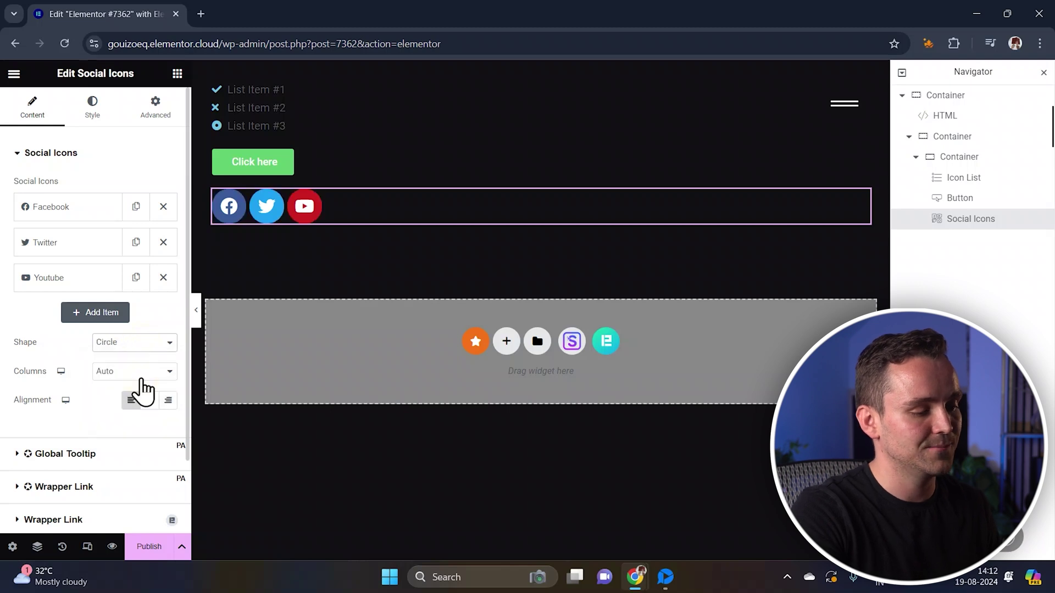
pyautogui.click(227, 97)
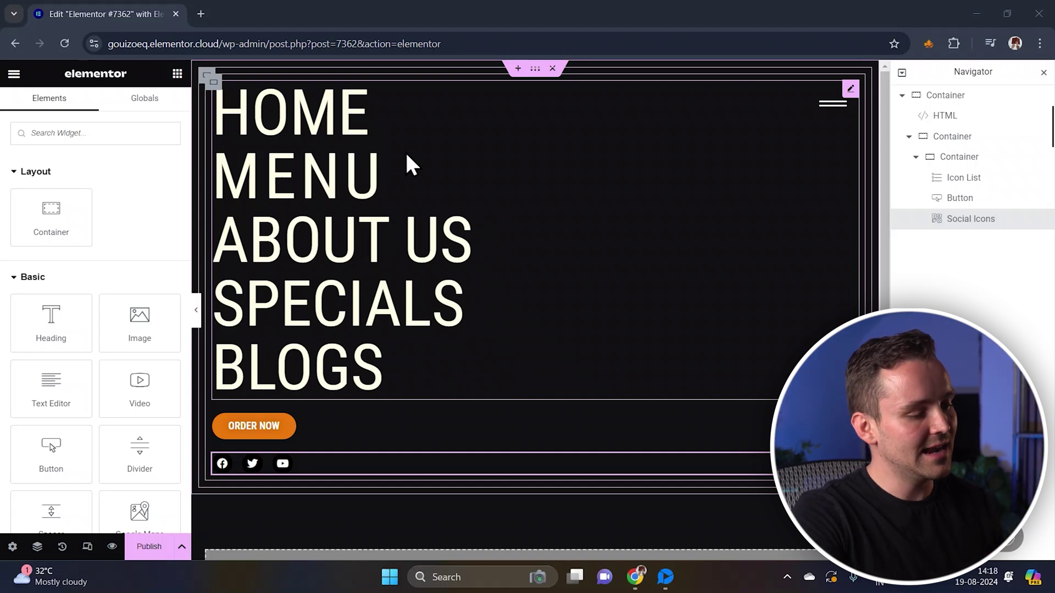
# Give the menu links list padding of 70 on top and 150 on the left
pyautogui.click(405, 150)
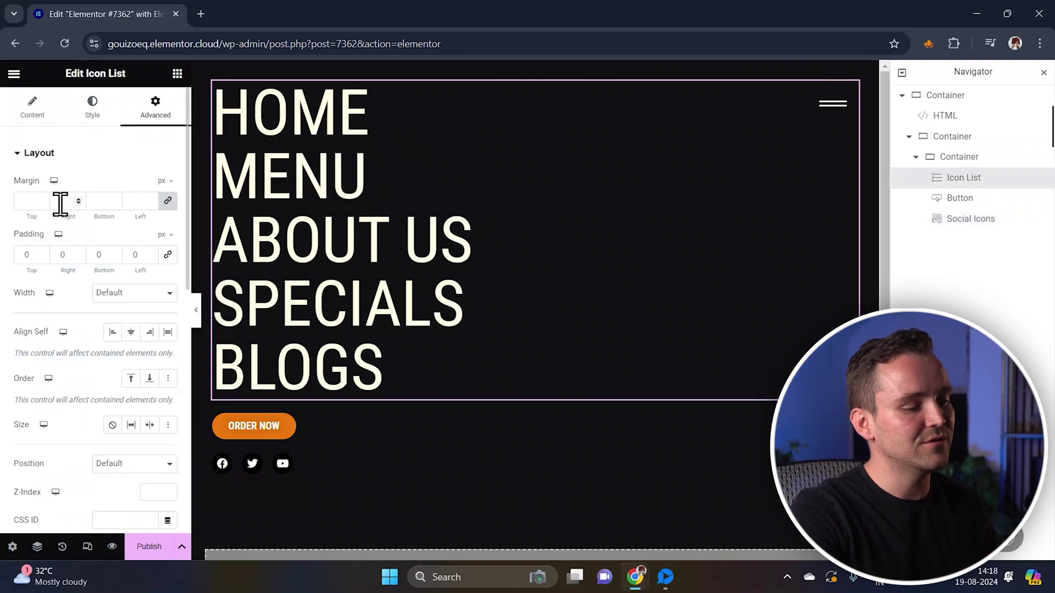
pyautogui.click(30, 254)
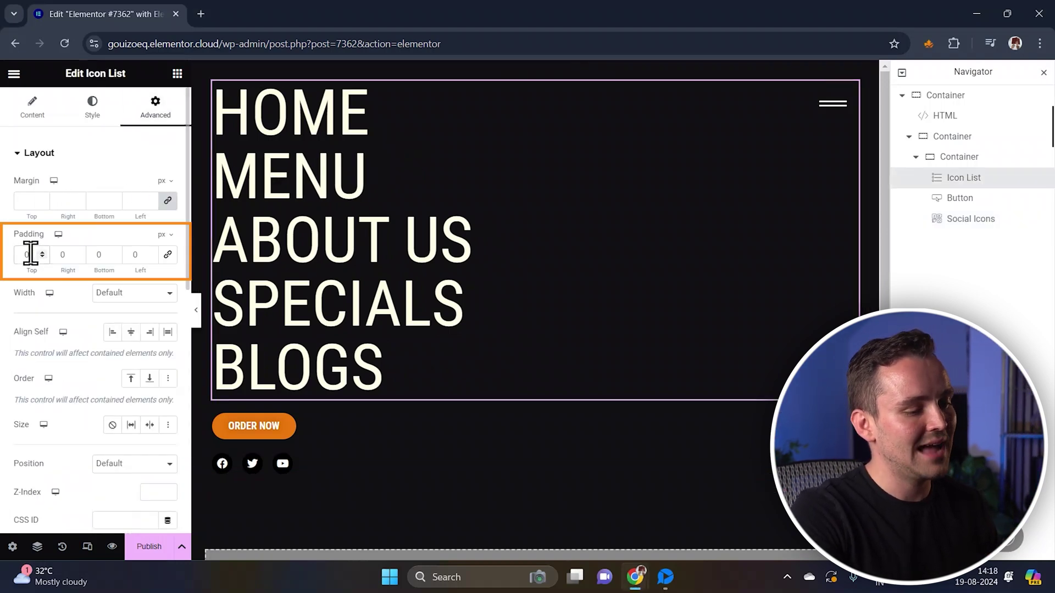
pyautogui.write('70')
pyautogui.click(140, 254)
pyautogui.write('150')
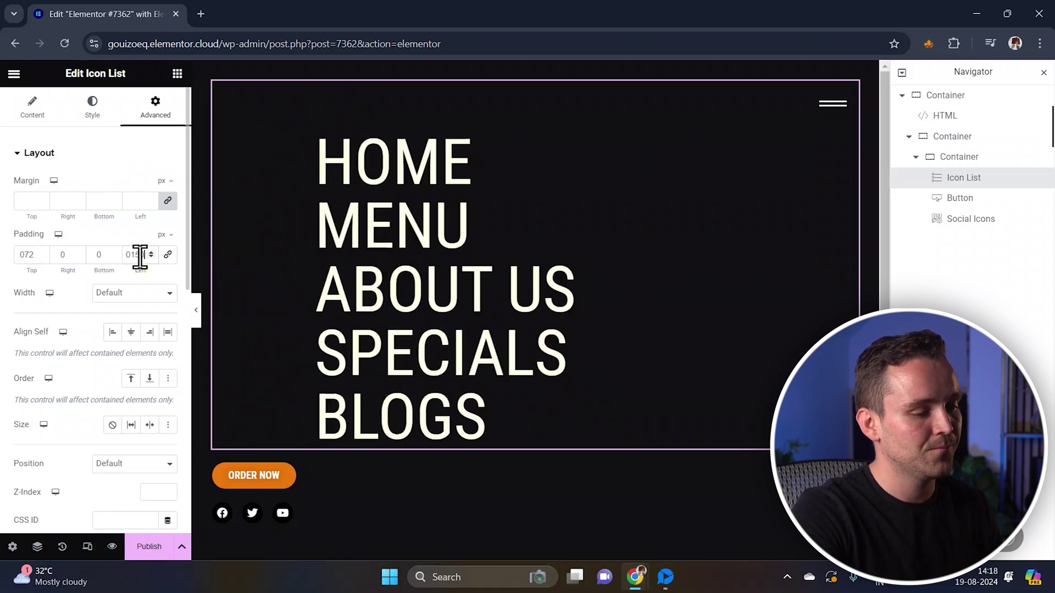
# Apply the same 150 left padding to the ORDER NOW button and select its 'test' class name
pyautogui.click(298, 475)
pyautogui.hotkey('ctrl', 'shift', 'v')
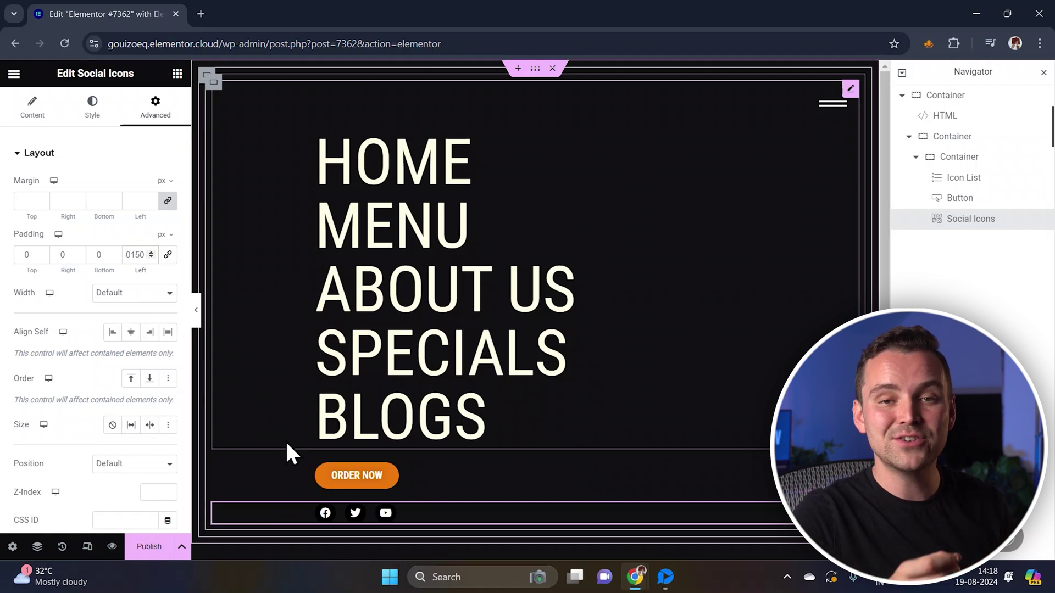
pyautogui.click(264, 474)
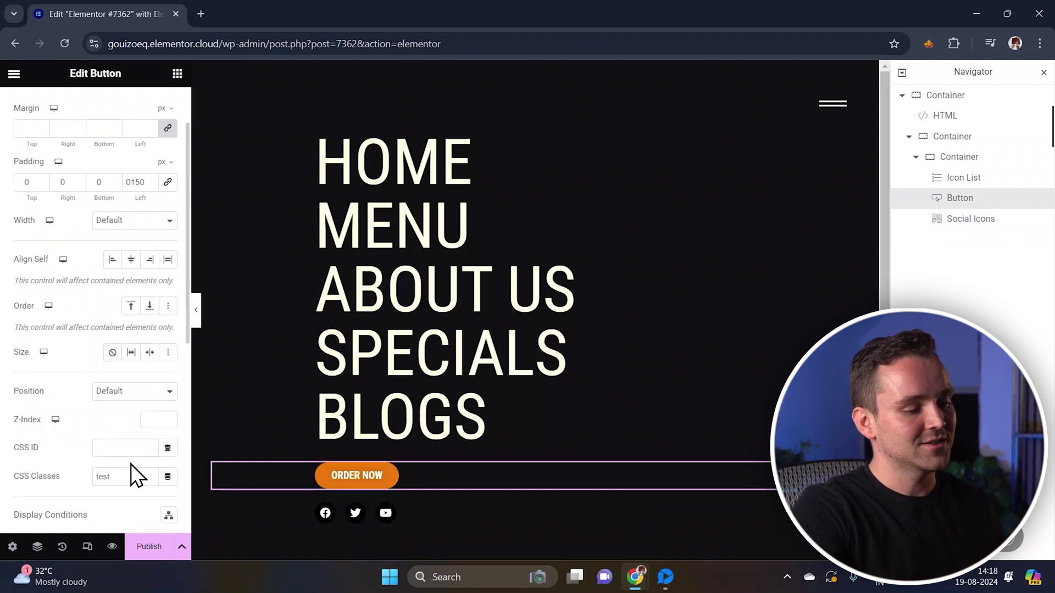
pyautogui.moveTo(102, 477); pyautogui.dragTo(92, 492)
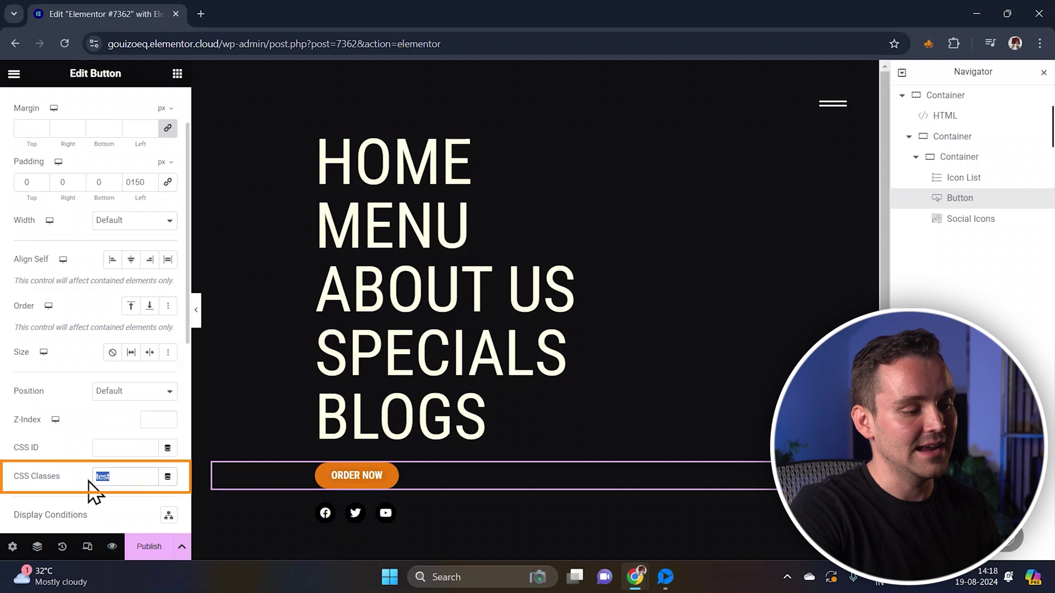
# Give the Social Icons widget the CSS class 'test'
pyautogui.click(357, 519)
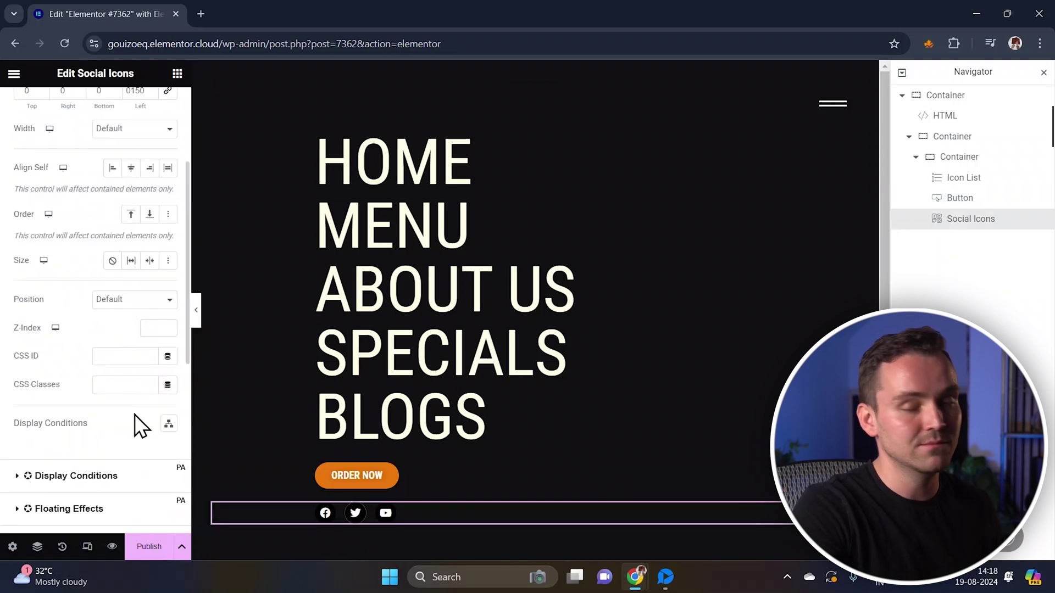
pyautogui.click(122, 383)
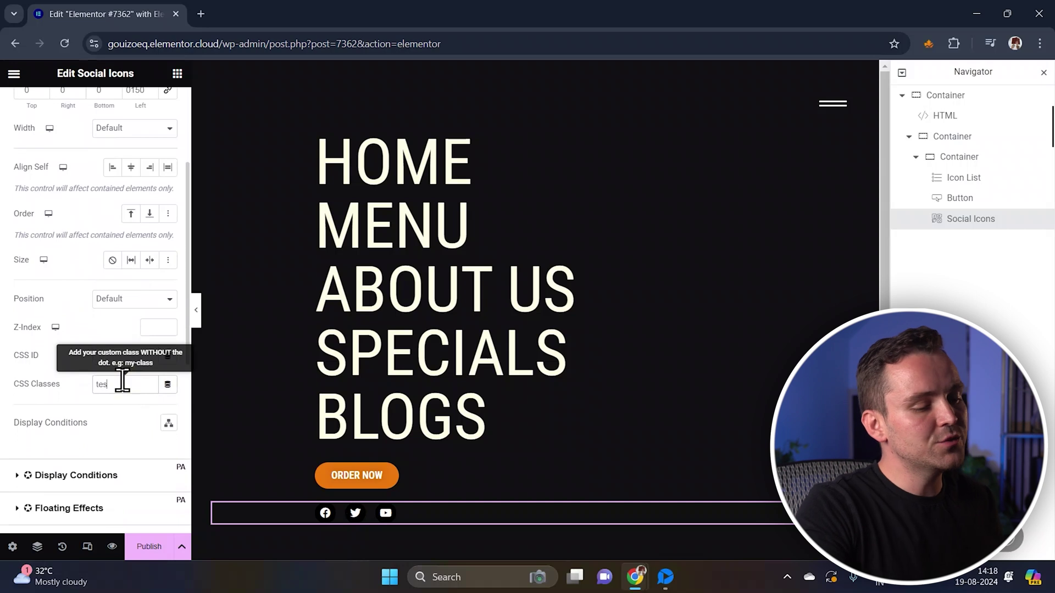
pyautogui.write('test')
pyautogui.scroll(2, 157, 360)
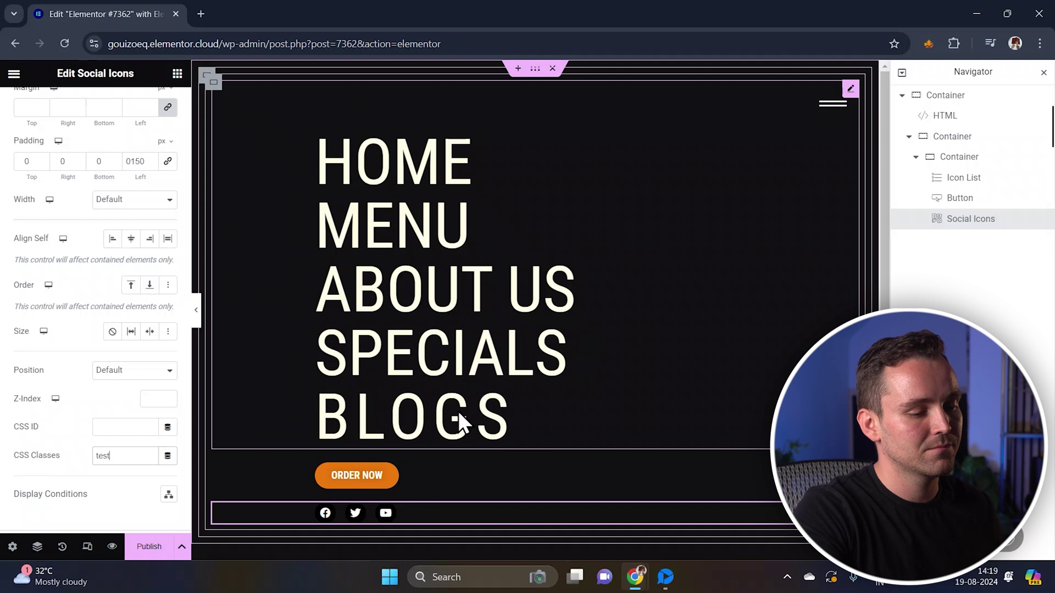
pyautogui.click(748, 222)
# Set the icon list's hover text colour to #EC780C
pyautogui.click(92, 128)
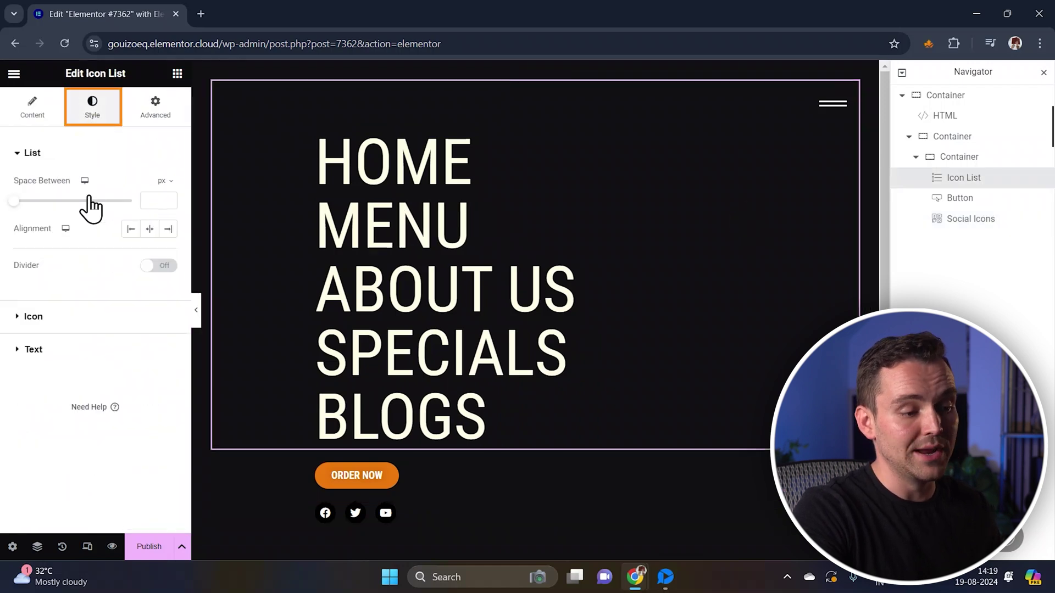
pyautogui.click(97, 354)
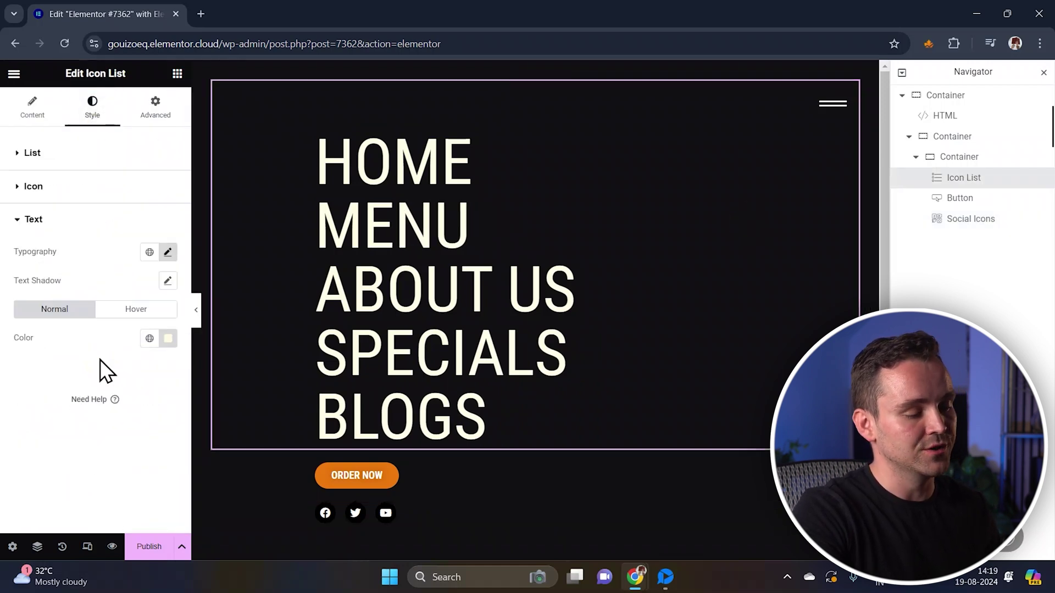
pyautogui.click(146, 310)
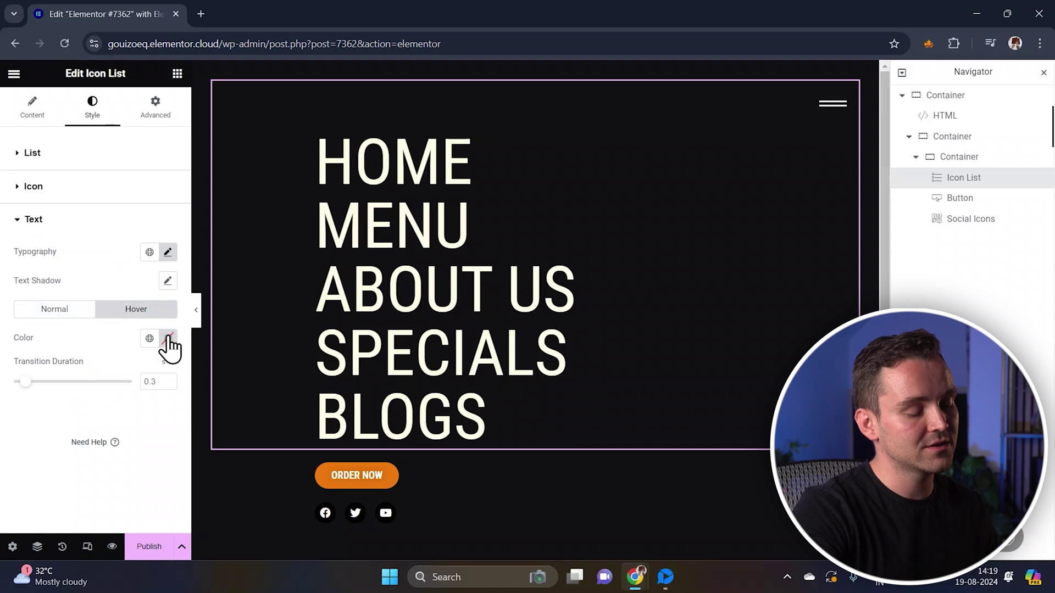
pyautogui.click(173, 342)
pyautogui.write('#EC780C')
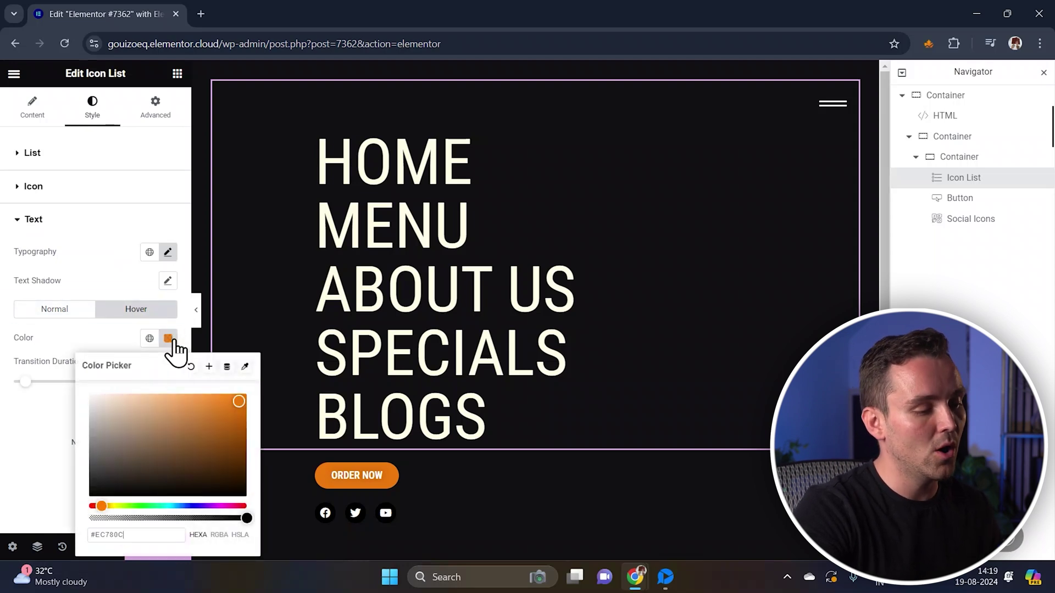
pyautogui.click(344, 150)
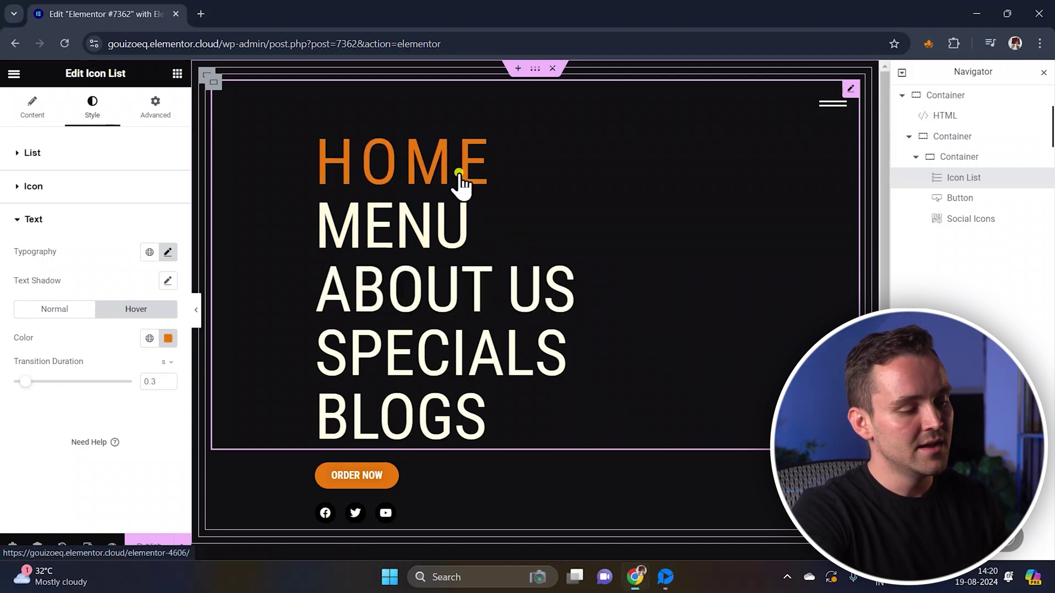
pyautogui.click(42, 116)
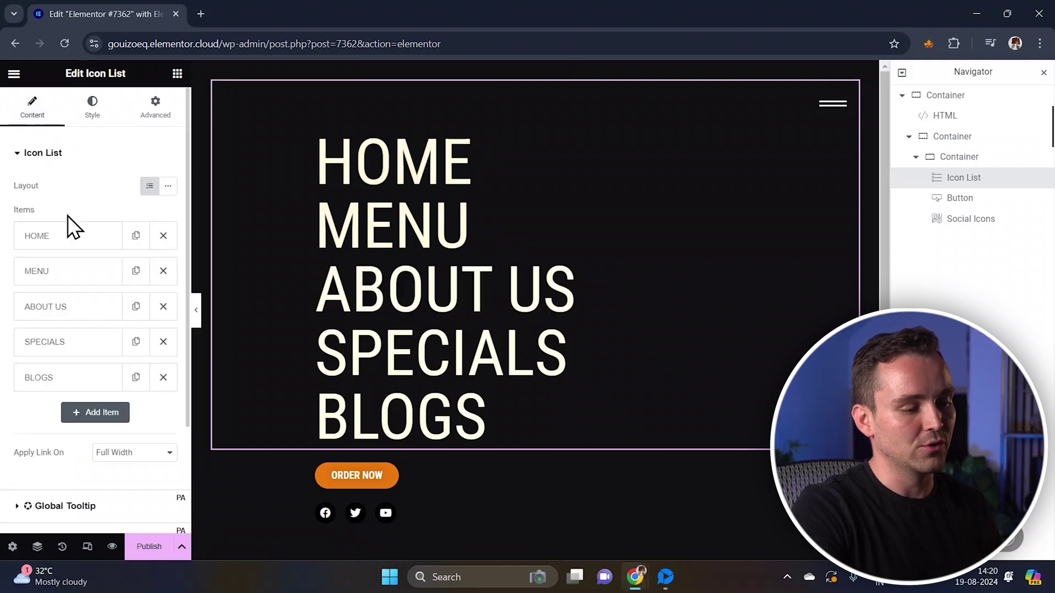
# Replace the HOME item's link with an Internal URL dynamic tag
pyautogui.click(74, 236)
pyautogui.scroll(-1, 123, 423)
pyautogui.click(143, 381)
pyautogui.click(160, 380)
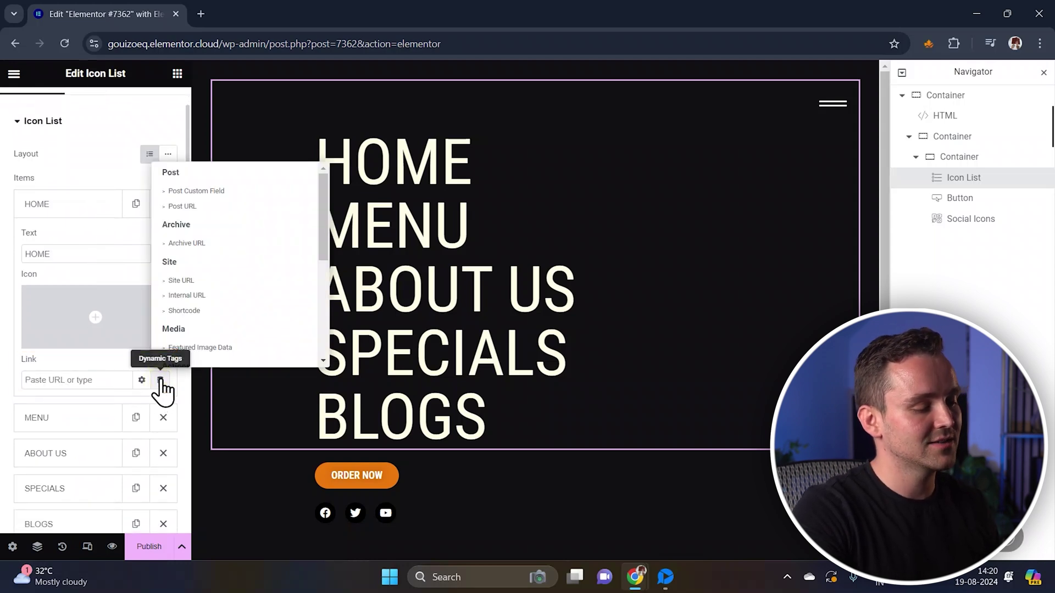
pyautogui.click(197, 298)
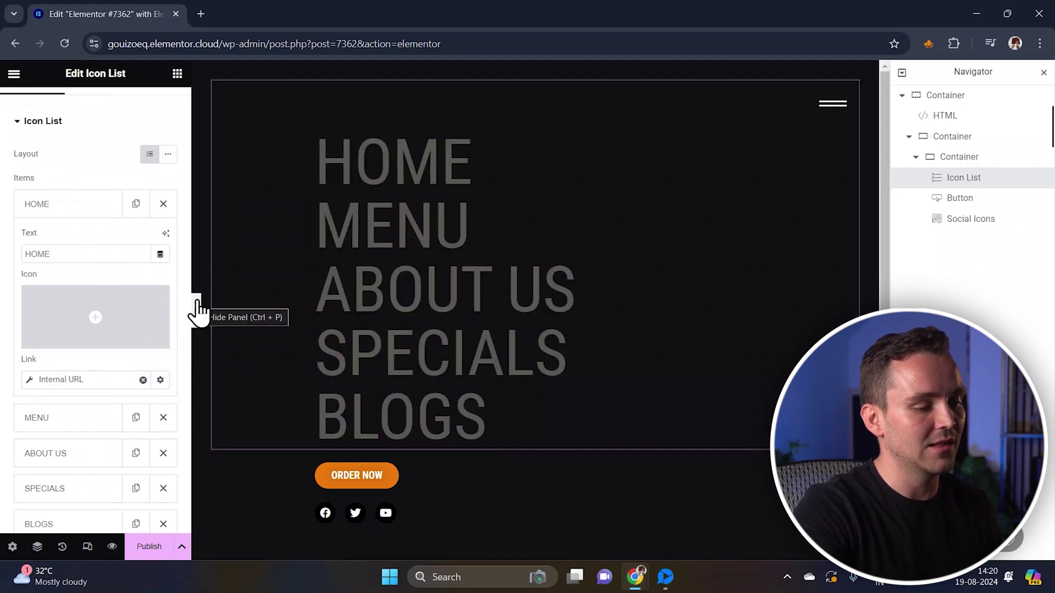
# Set the internal URL type to Content and choose the page Elementor #4606
pyautogui.click(111, 382)
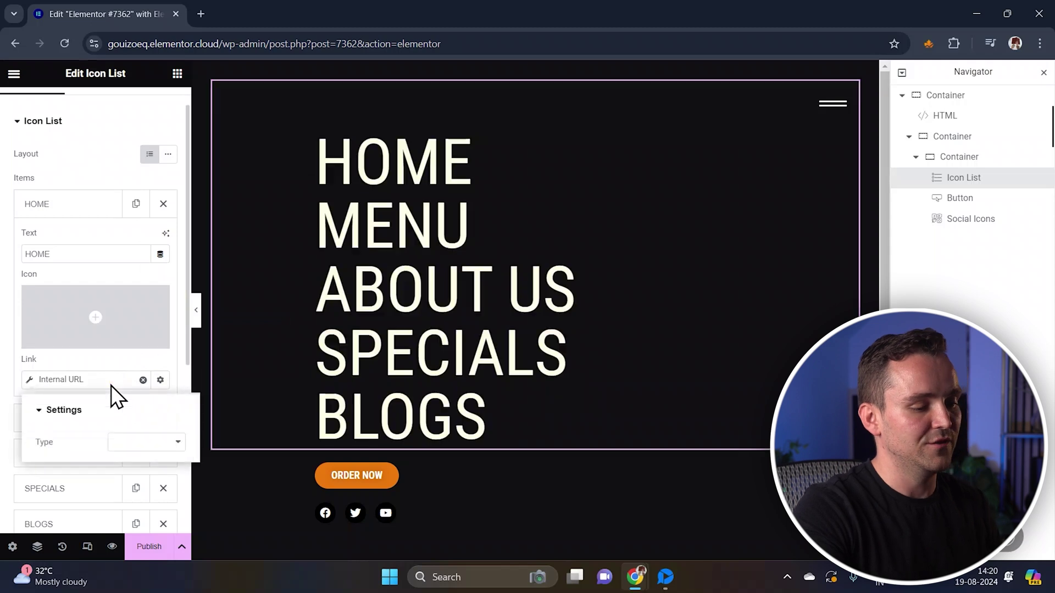
pyautogui.click(133, 440)
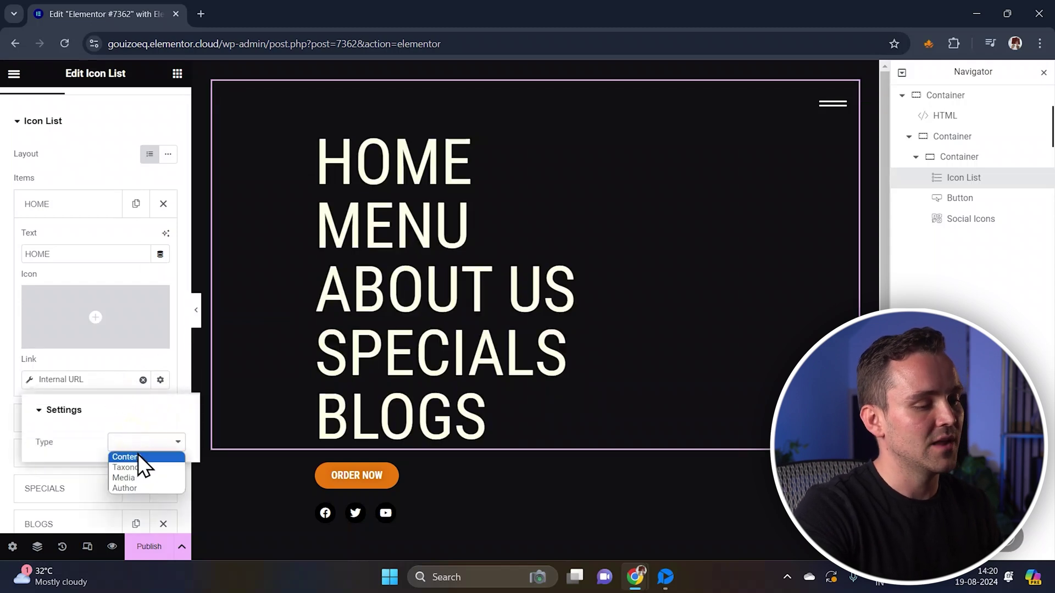
pyautogui.click(138, 455)
pyautogui.click(116, 486)
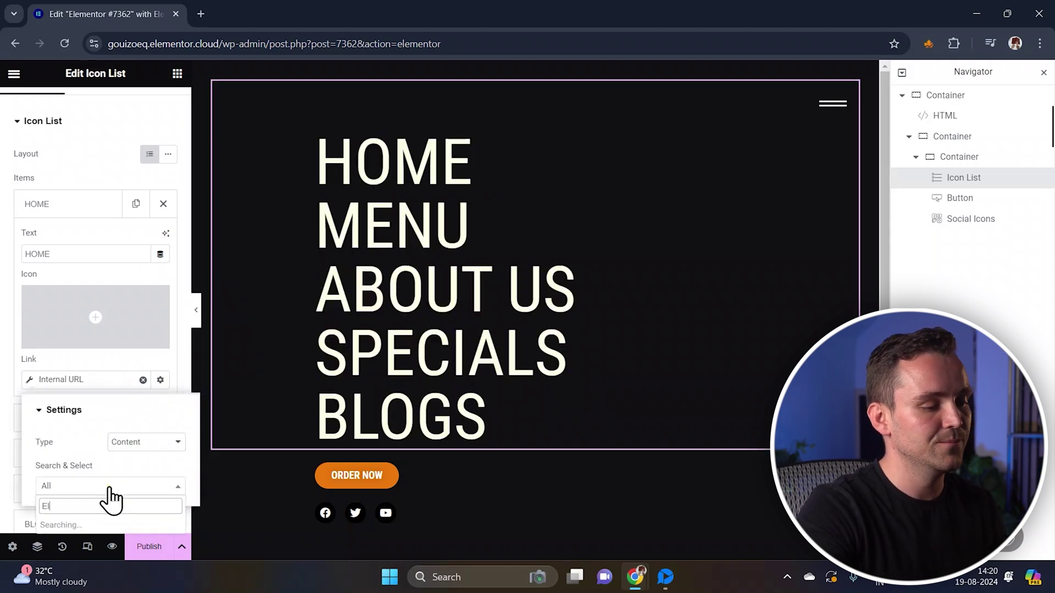
pyautogui.write('Elementor #4606')
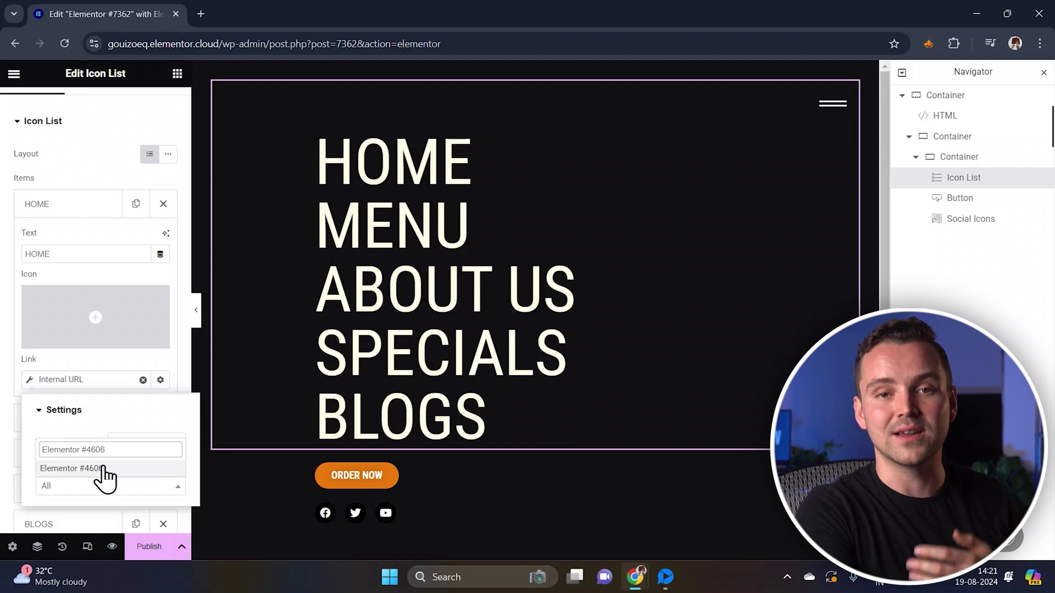
pyautogui.click(103, 468)
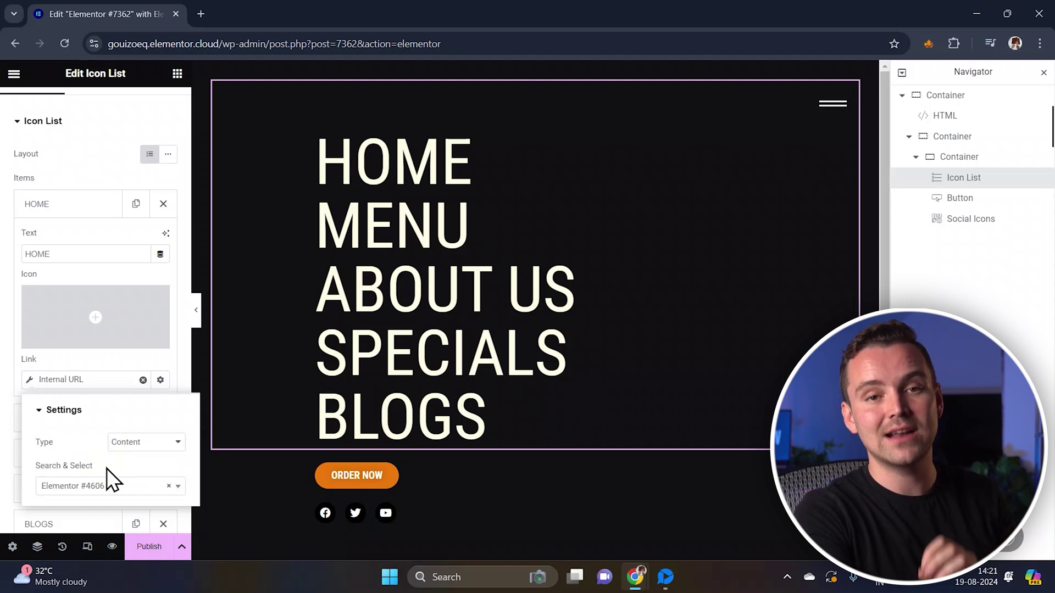
pyautogui.click(134, 363)
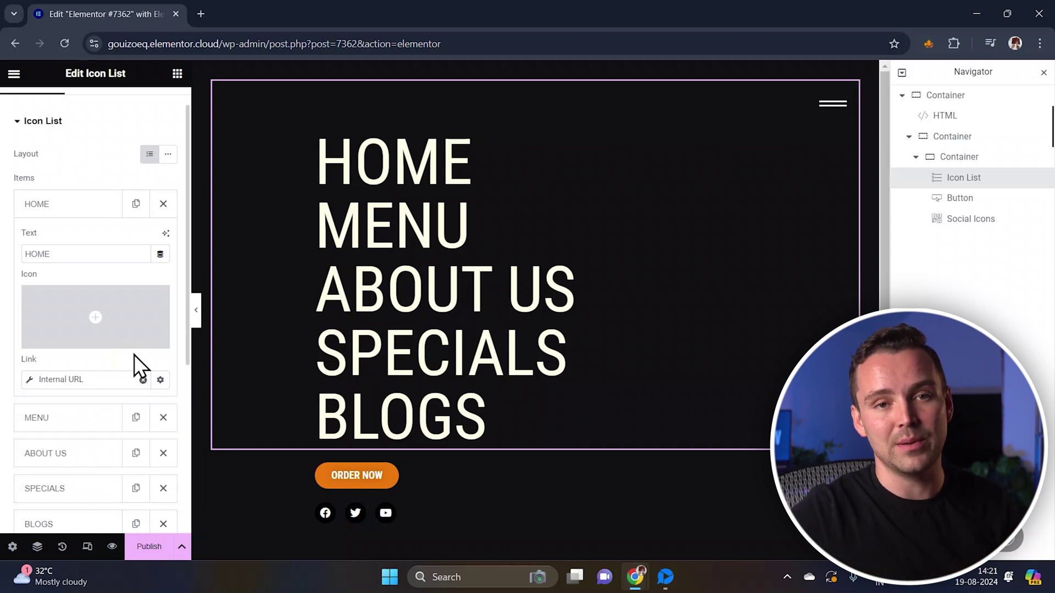
# Add the CSS class 'overlay' to the menu container, publish the page, and view it live
pyautogui.click(984, 147)
pyautogui.scroll(-4, 92, 210)
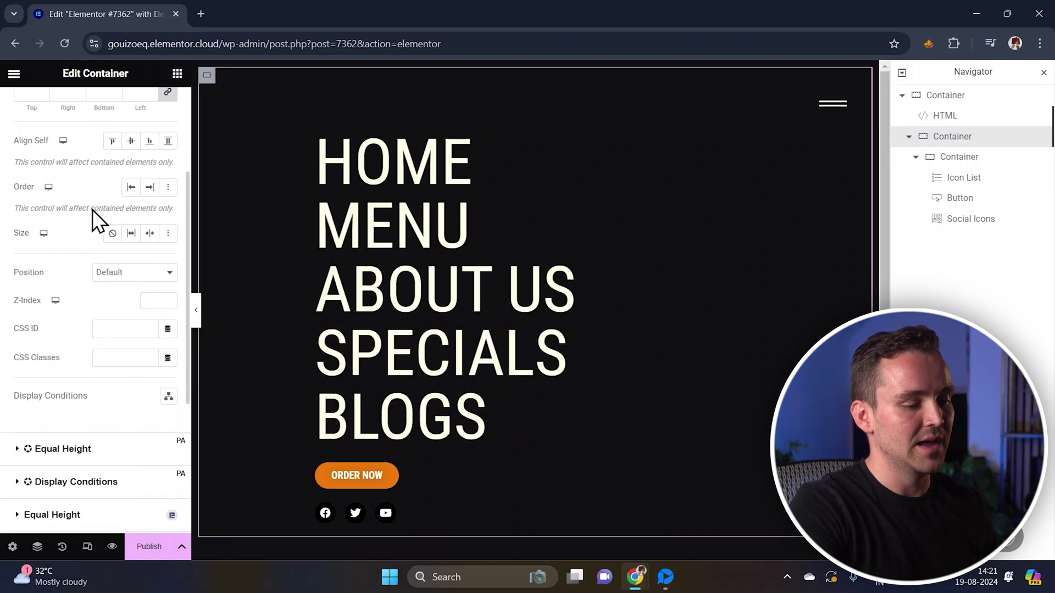
pyautogui.click(108, 310)
pyautogui.write('over')
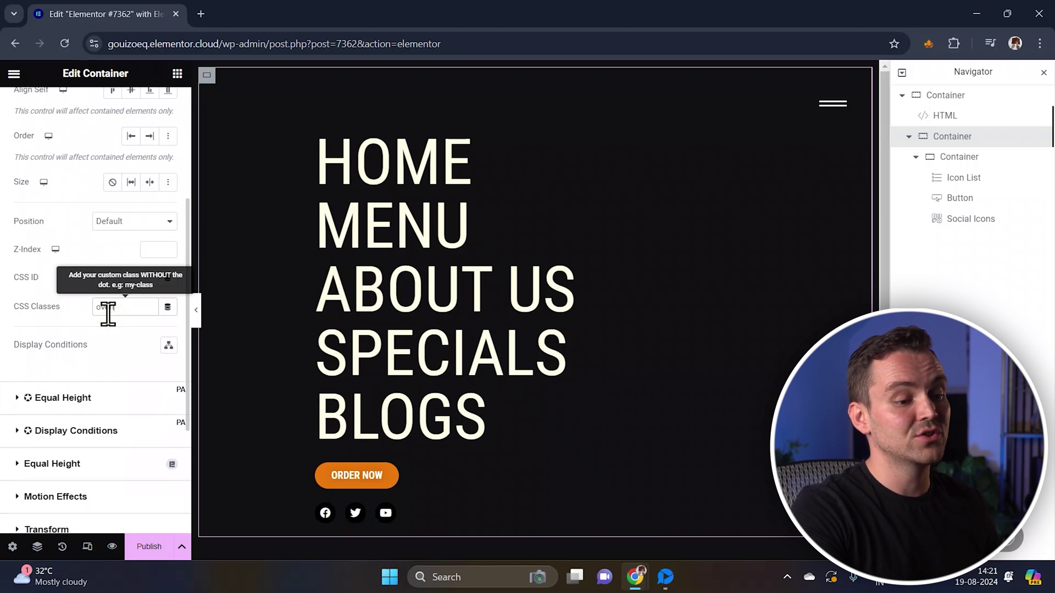
pyautogui.write('lay')
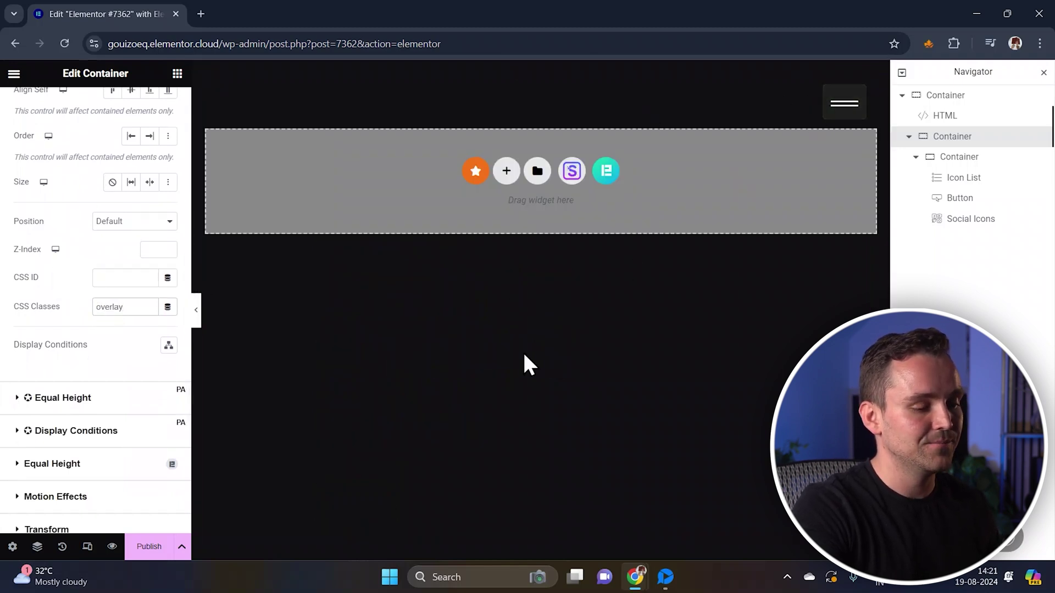
pyautogui.click(157, 547)
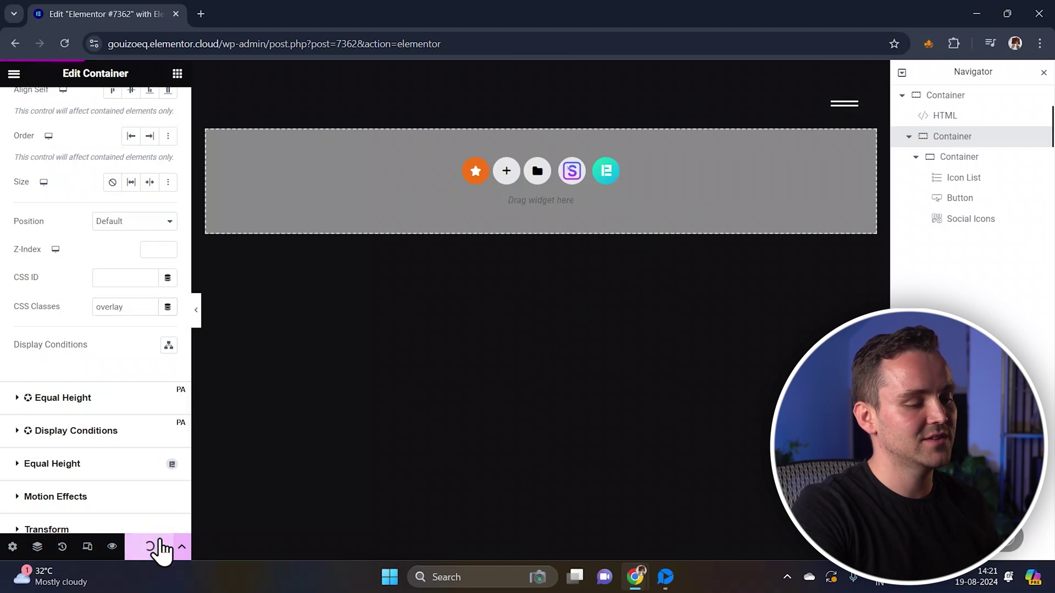
pyautogui.click(150, 504)
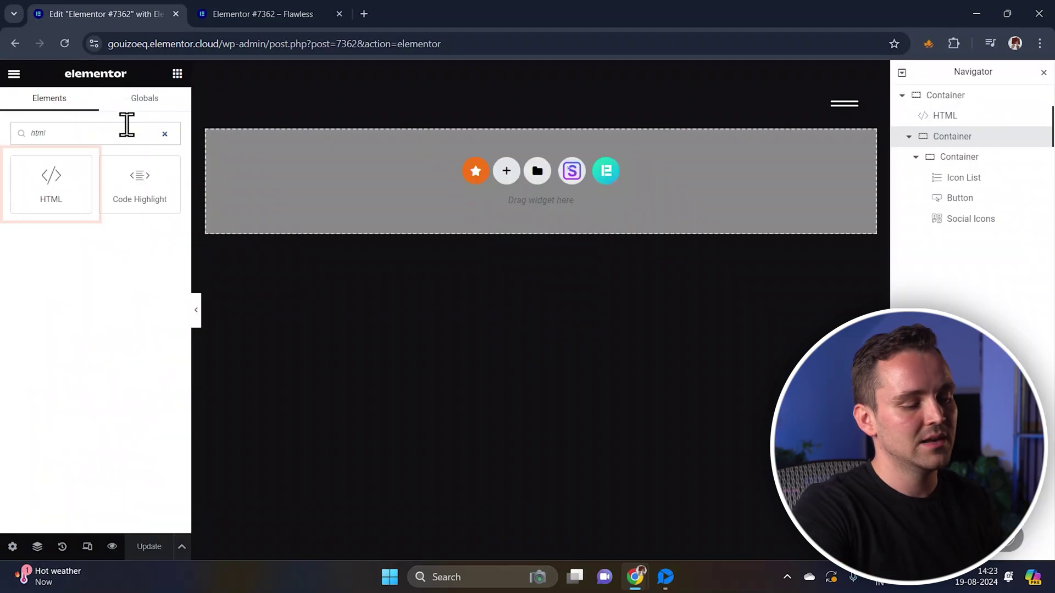
# Add an HTML widget holding the pasted GSAP toggle script, and give the burger z-index 100
pyautogui.moveTo(51, 184); pyautogui.dragTo(410, 137)
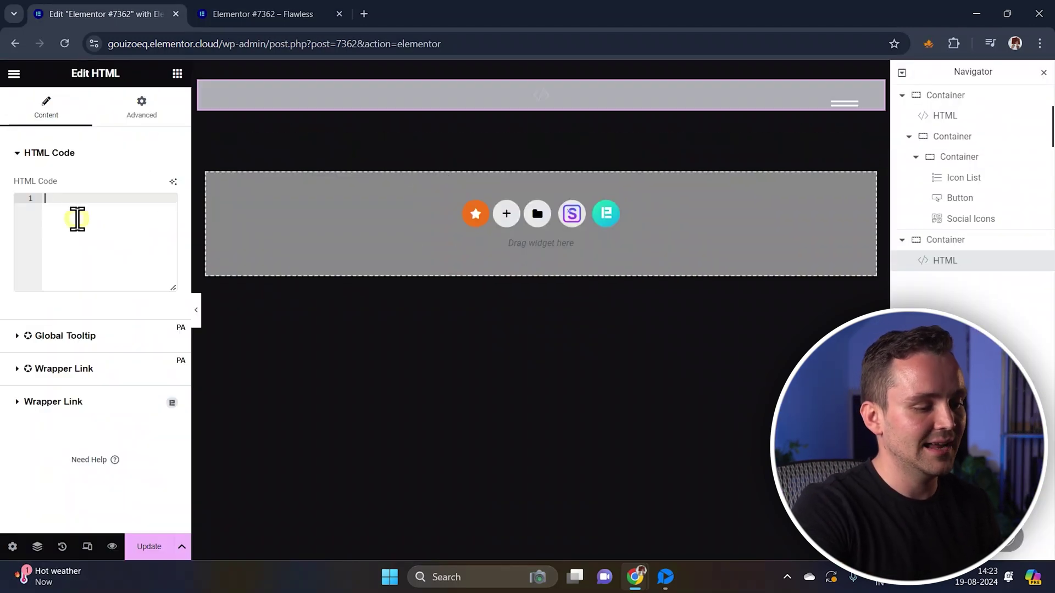
pyautogui.hotkey('ctrl', 'v')
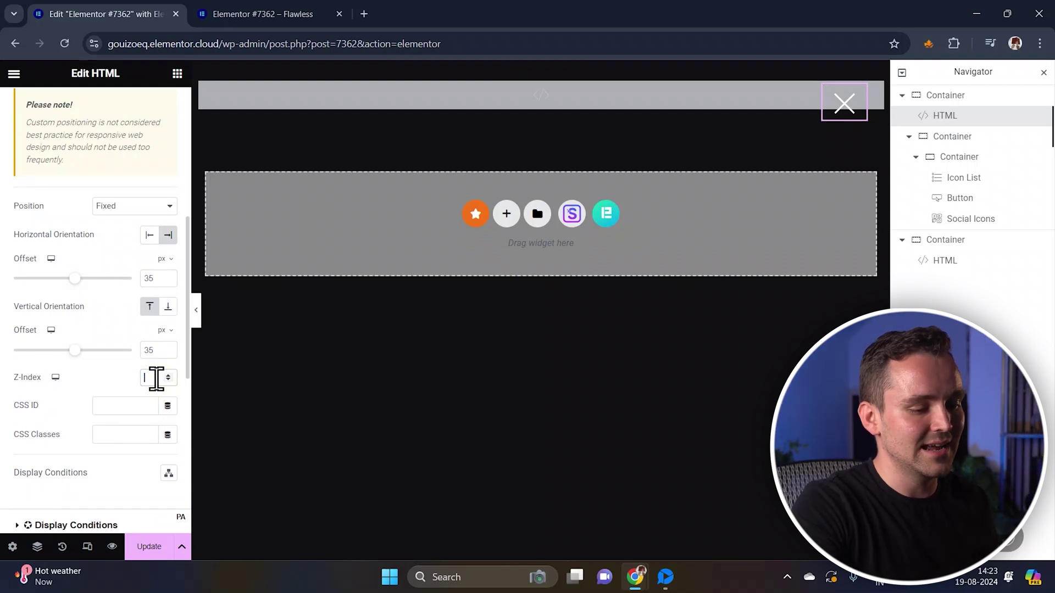
pyautogui.write('10000')
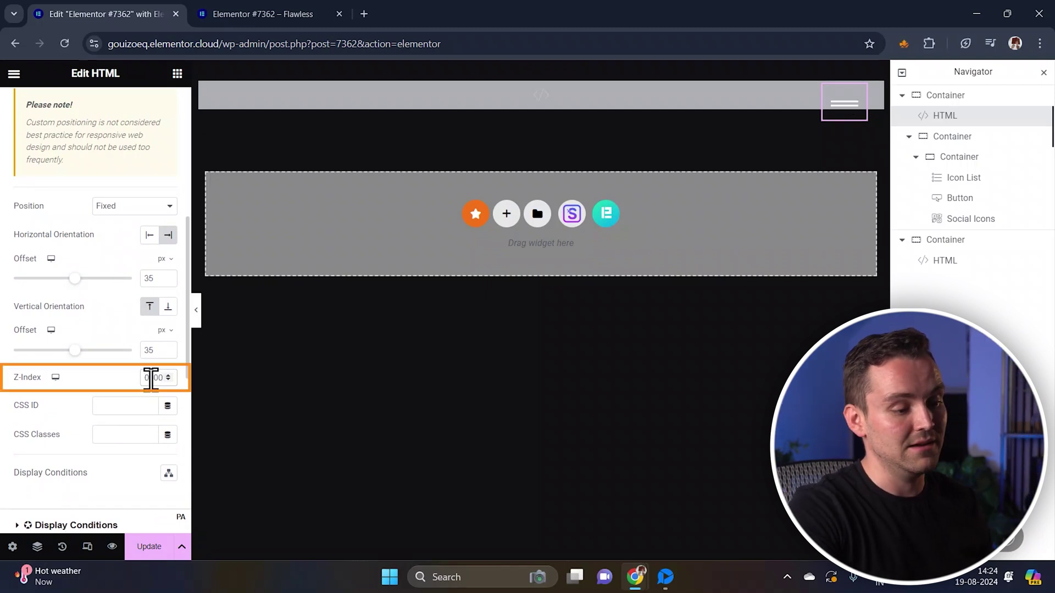
pyautogui.click(13, 75)
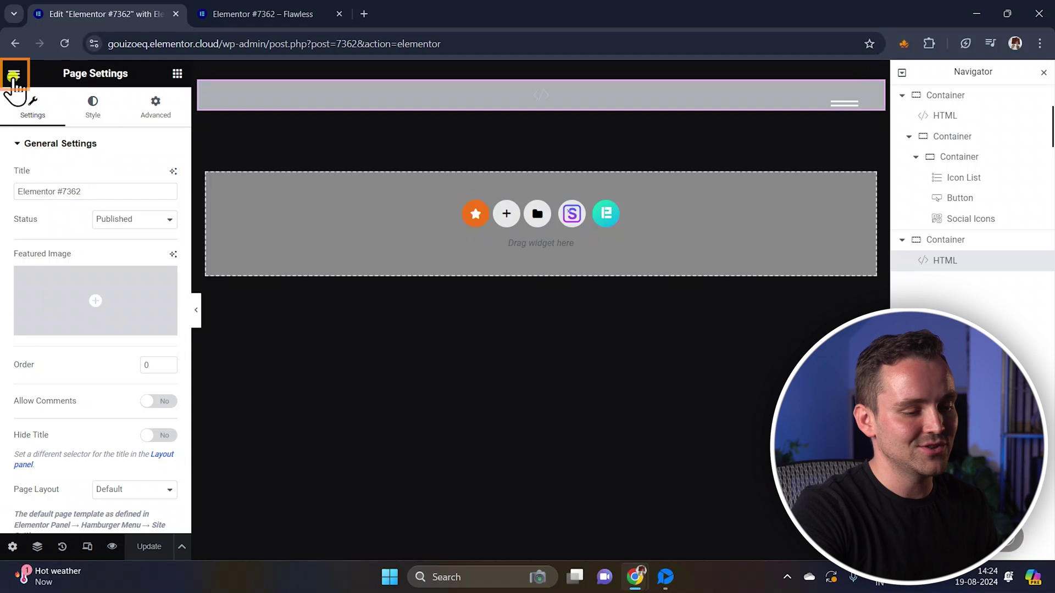
pyautogui.click(13, 77)
pyautogui.click(90, 134)
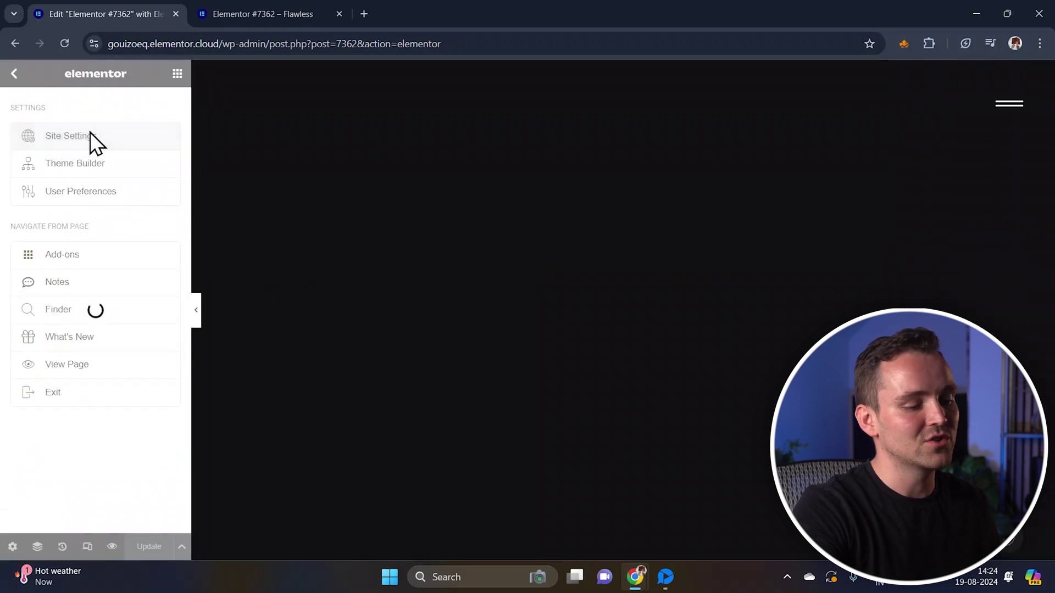
pyautogui.scroll(-2, 111, 405)
pyautogui.click(124, 409)
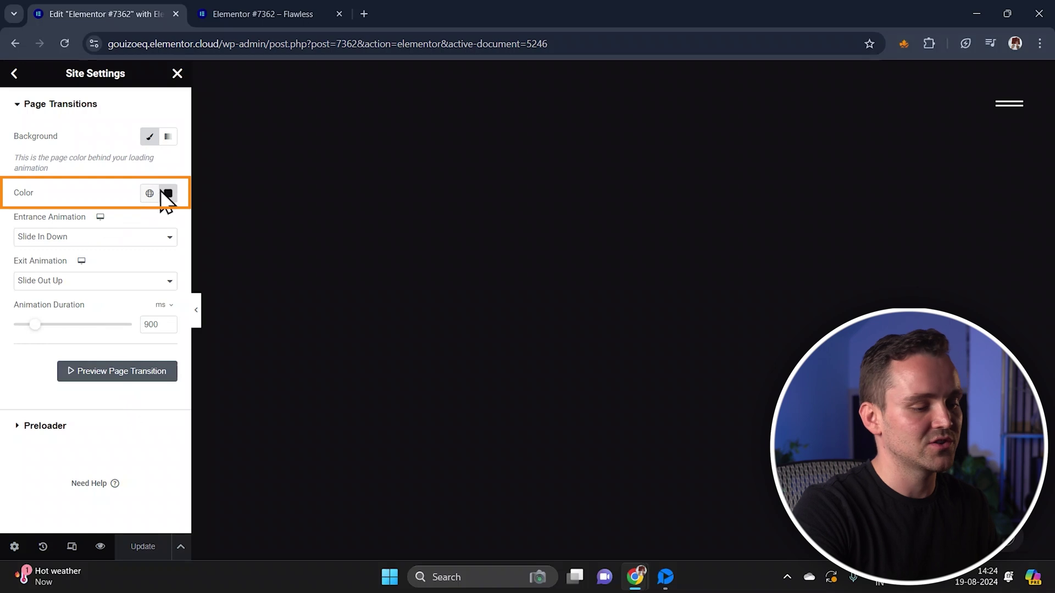
pyautogui.click(164, 193)
pyautogui.click(130, 212)
pyautogui.click(123, 237)
pyautogui.click(124, 238)
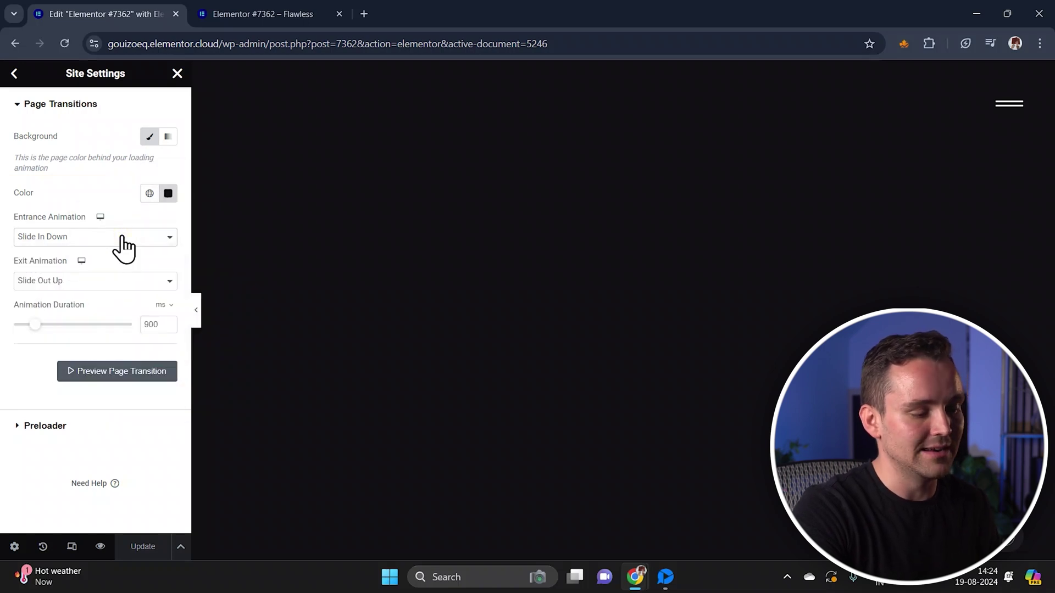
pyautogui.click(122, 281)
pyautogui.click(121, 281)
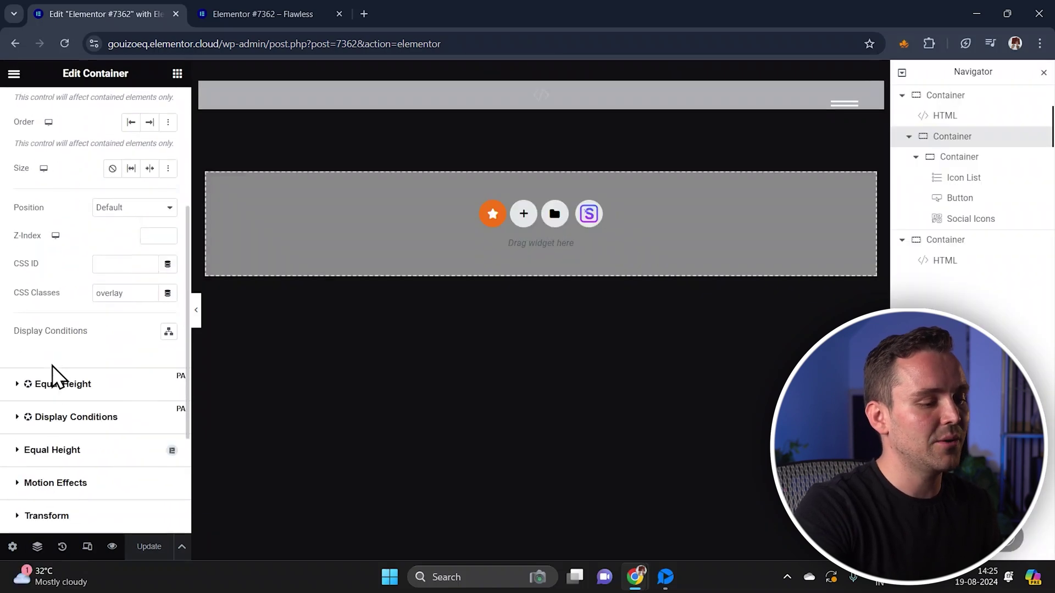
# Remove the overlay class and give the container a classic food-photo background image
pyautogui.scroll(-1, 51, 365)
pyautogui.press('BackSpace')
pyautogui.press('BackSpace')
pyautogui.press('BackSpace')
pyautogui.press('BackSpace')
pyautogui.press('BackSpace')
pyautogui.press('BackSpace')
pyautogui.press('BackSpace')
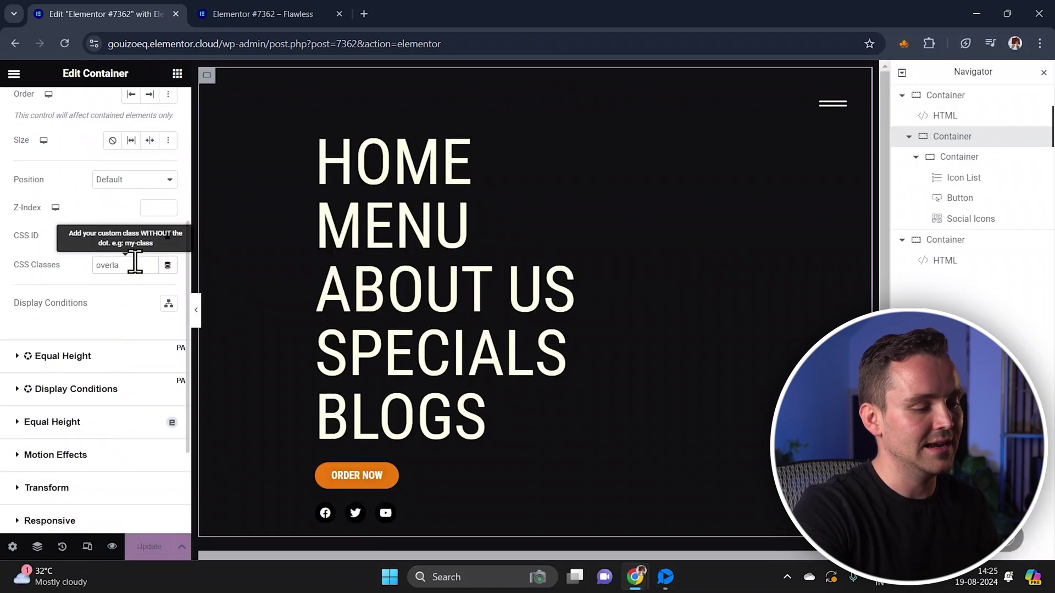
pyautogui.scroll(5, 134, 263)
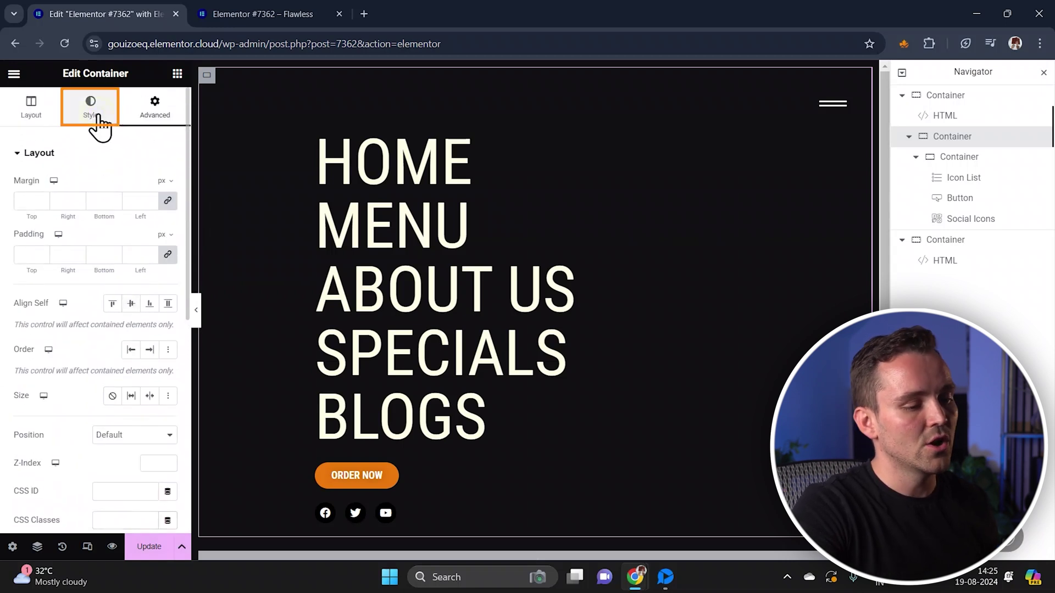
pyautogui.click(93, 107)
pyautogui.click(112, 215)
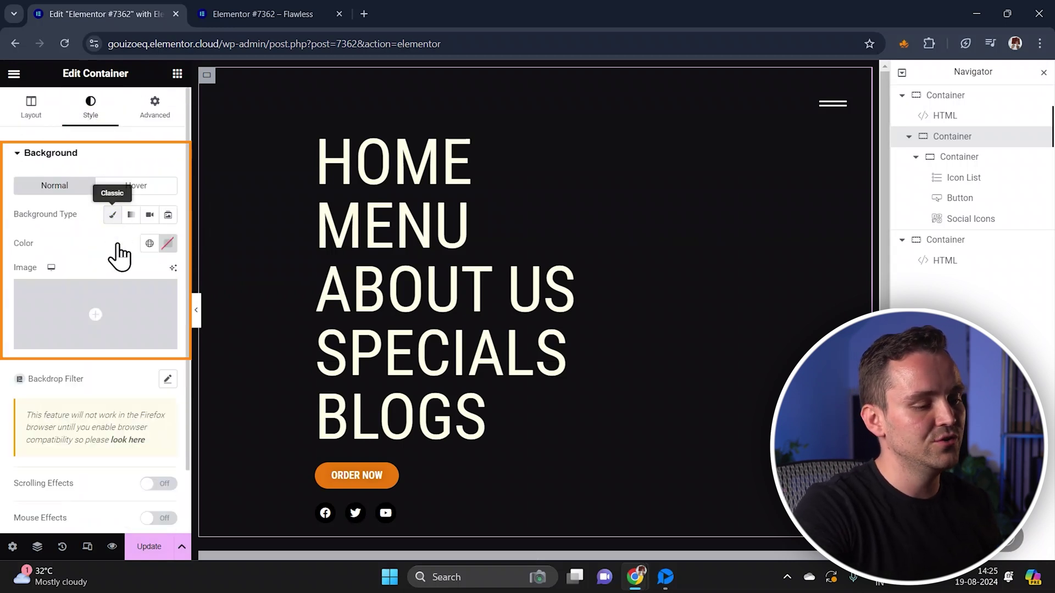
pyautogui.click(117, 316)
pyautogui.click(643, 235)
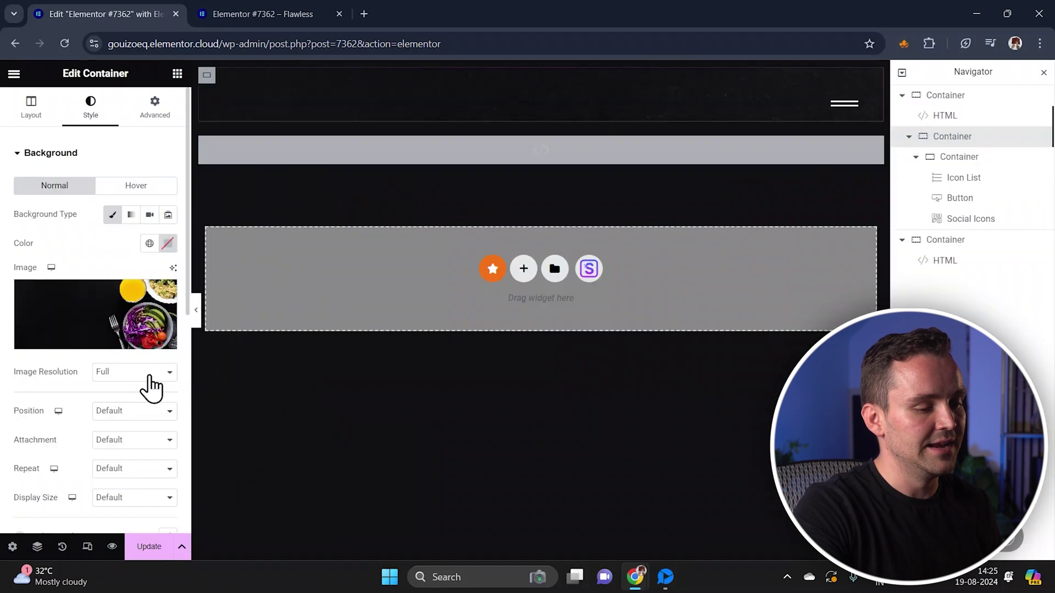
# Set the background to Center Center, Scroll attachment, No-repeat and Cover size
pyautogui.click(148, 418)
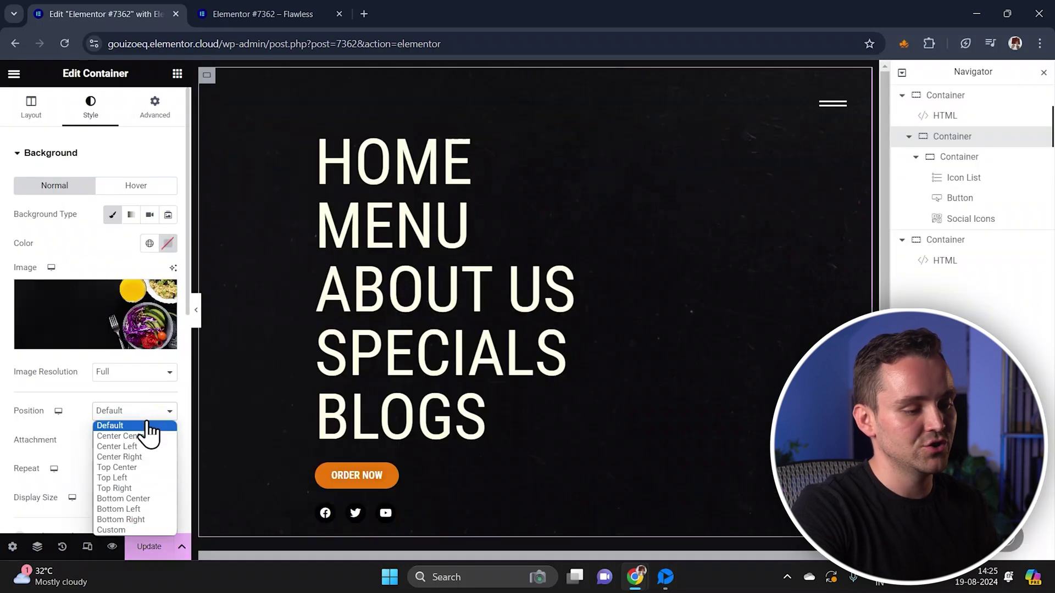
pyautogui.click(147, 435)
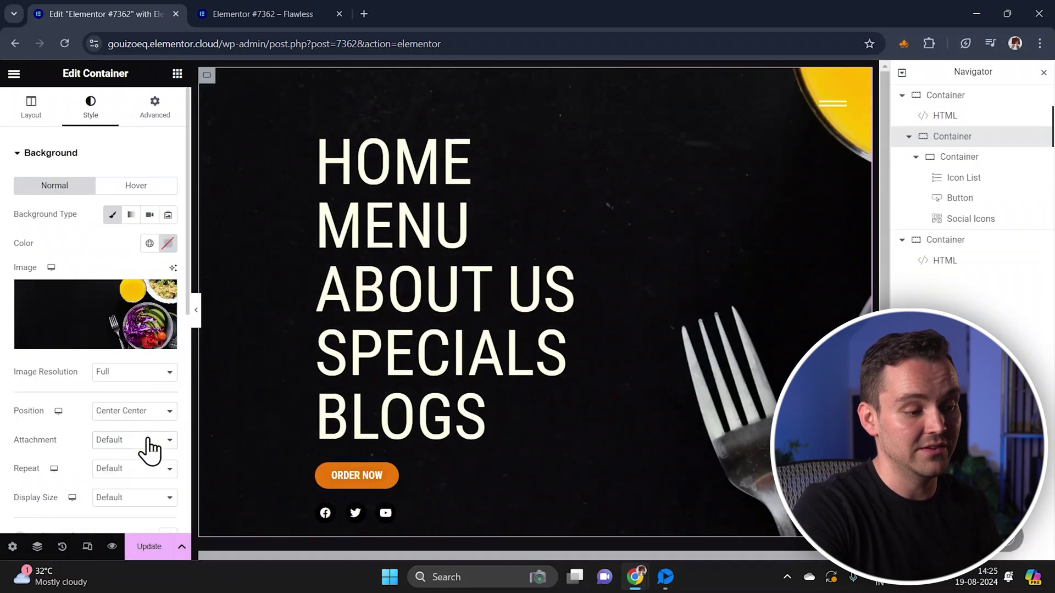
pyautogui.click(149, 447)
pyautogui.click(149, 466)
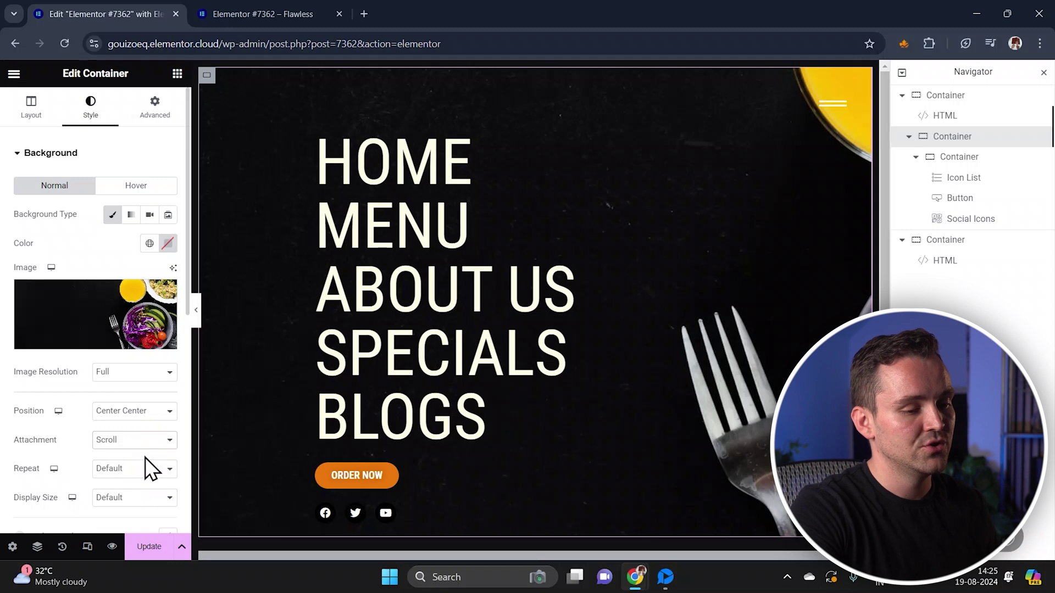
pyautogui.click(145, 471)
pyautogui.click(144, 494)
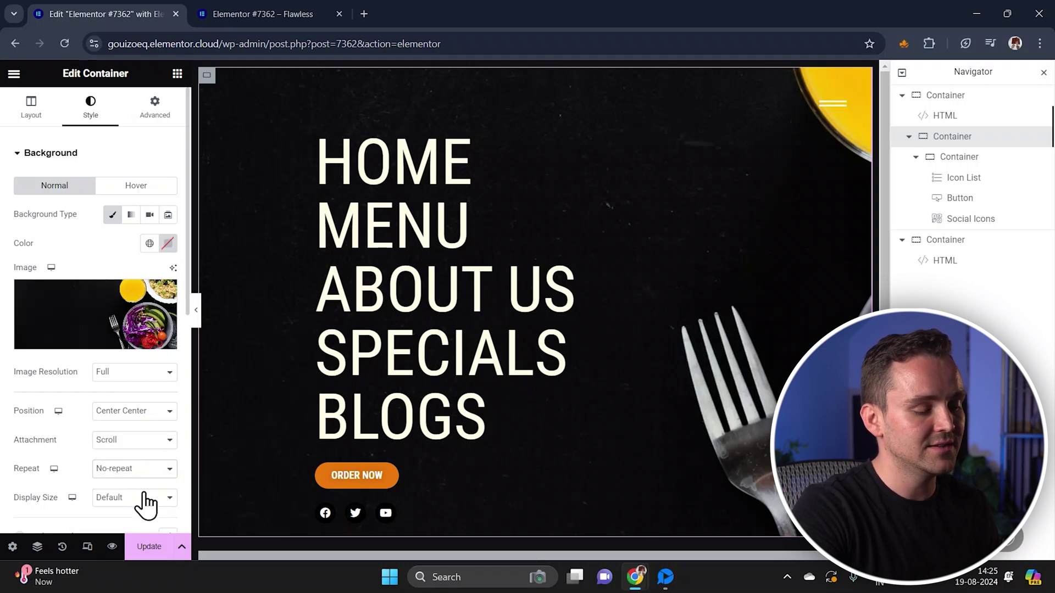
pyautogui.click(145, 500)
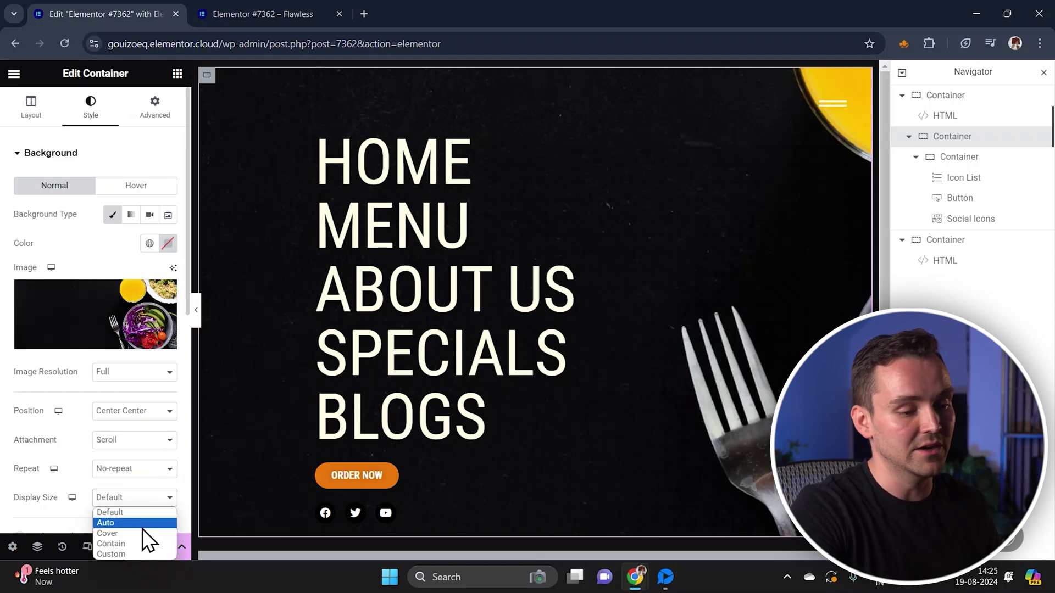
pyautogui.click(143, 533)
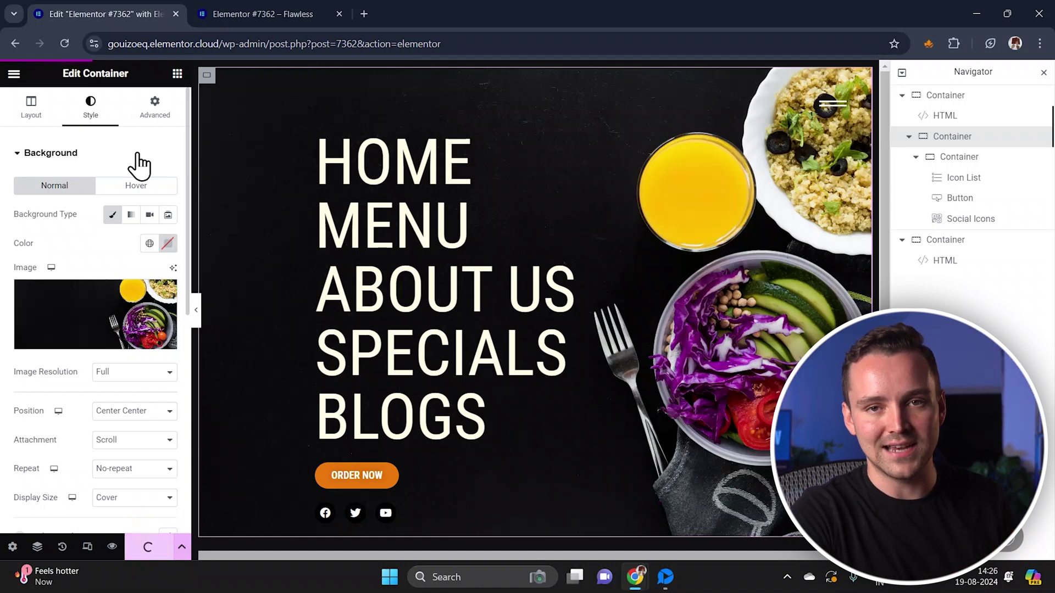
pyautogui.click(153, 113)
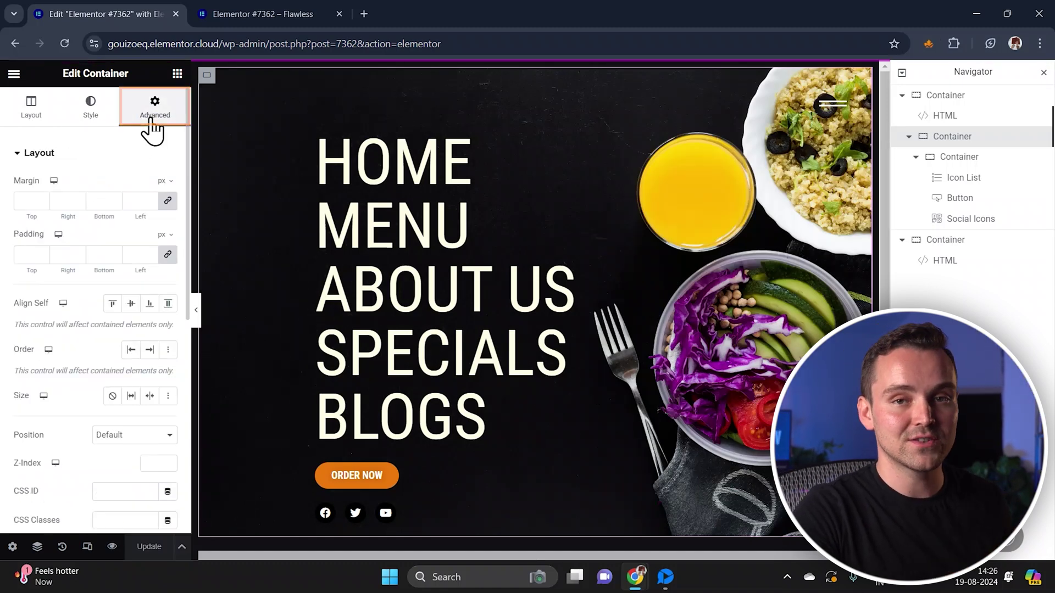
# Restore the 'overlay' CSS class on the menu container and set its z-index to 9999
pyautogui.scroll(-2, 130, 436)
pyautogui.click(130, 407)
pyautogui.write('overlay')
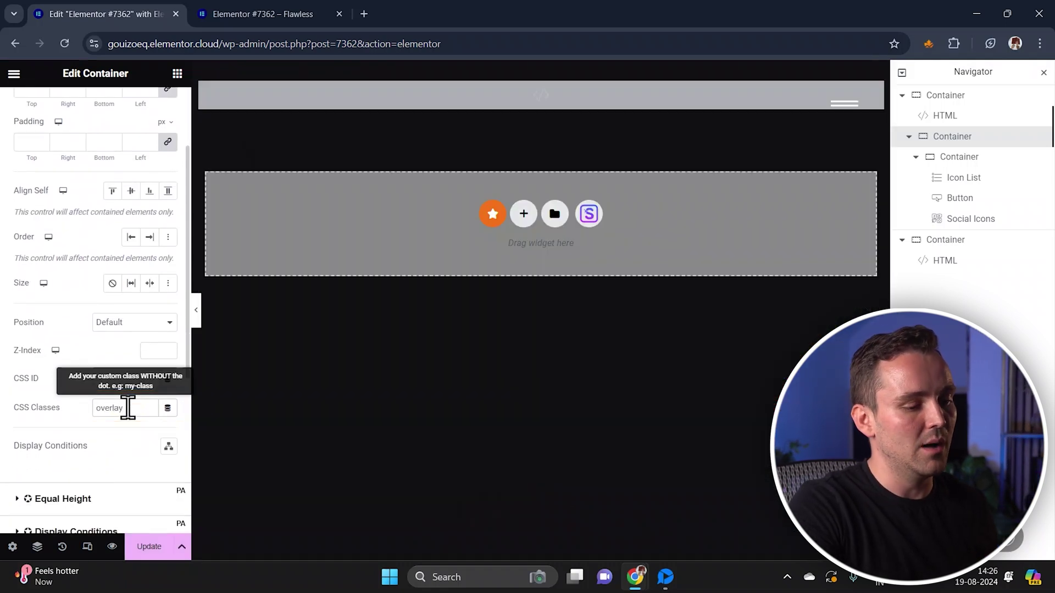
pyautogui.click(950, 140)
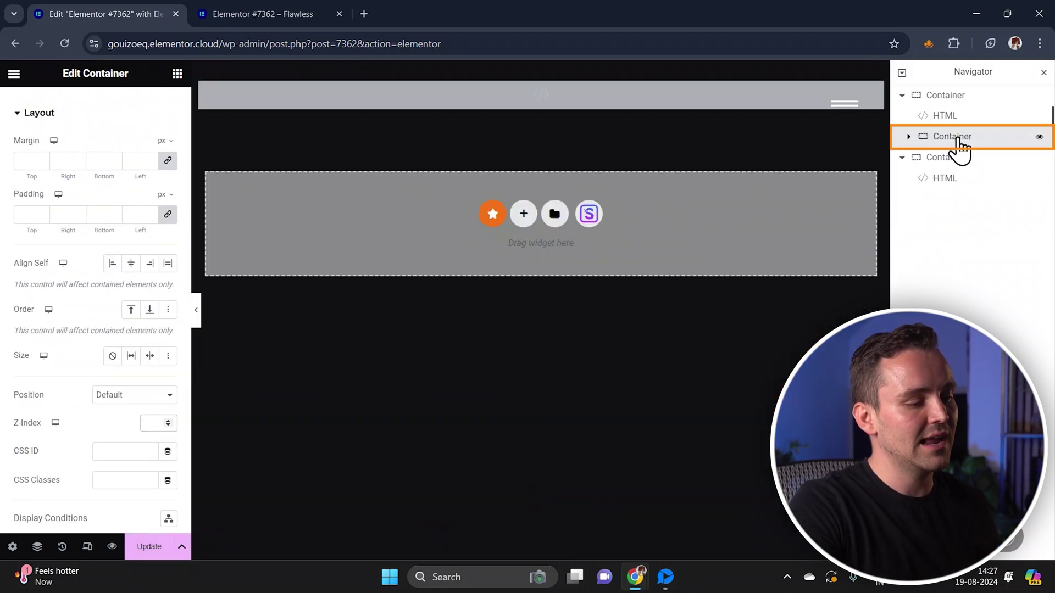
pyautogui.click(151, 463)
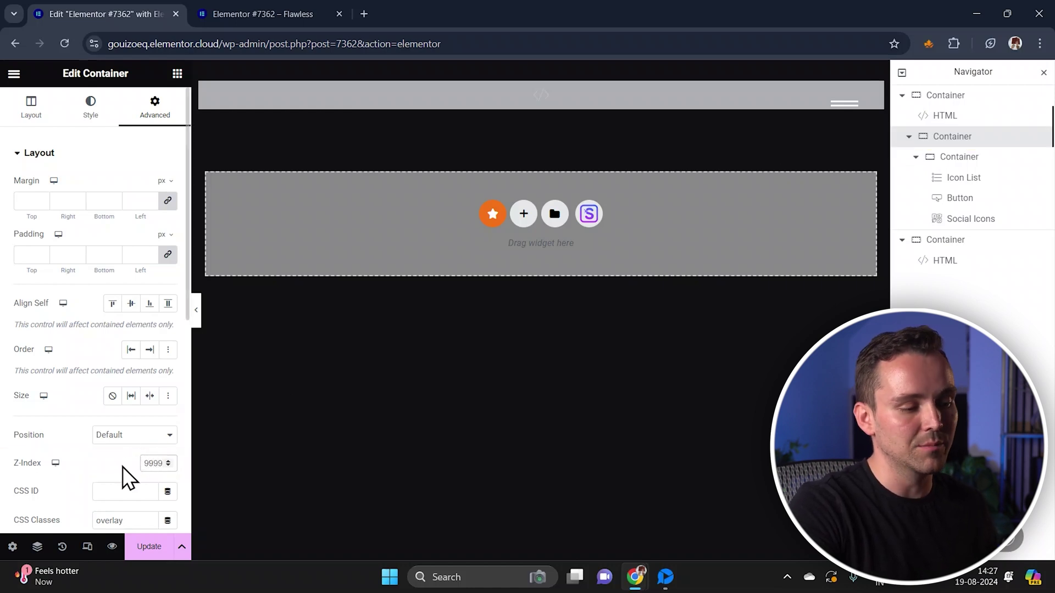
# Update the page, preview it, and open the full-screen menu overlay
pyautogui.click(147, 548)
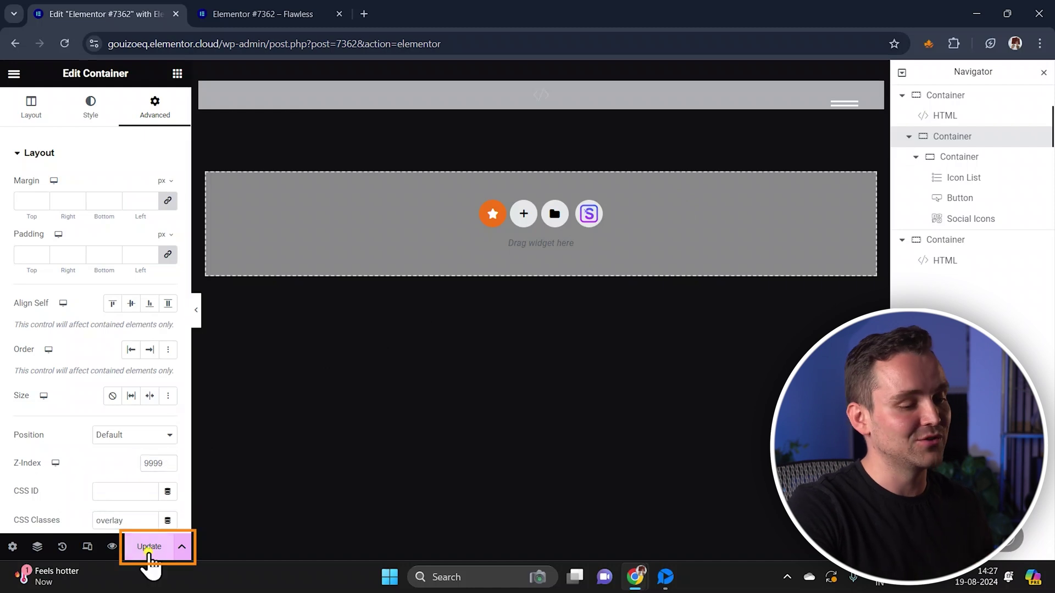
pyautogui.click(111, 547)
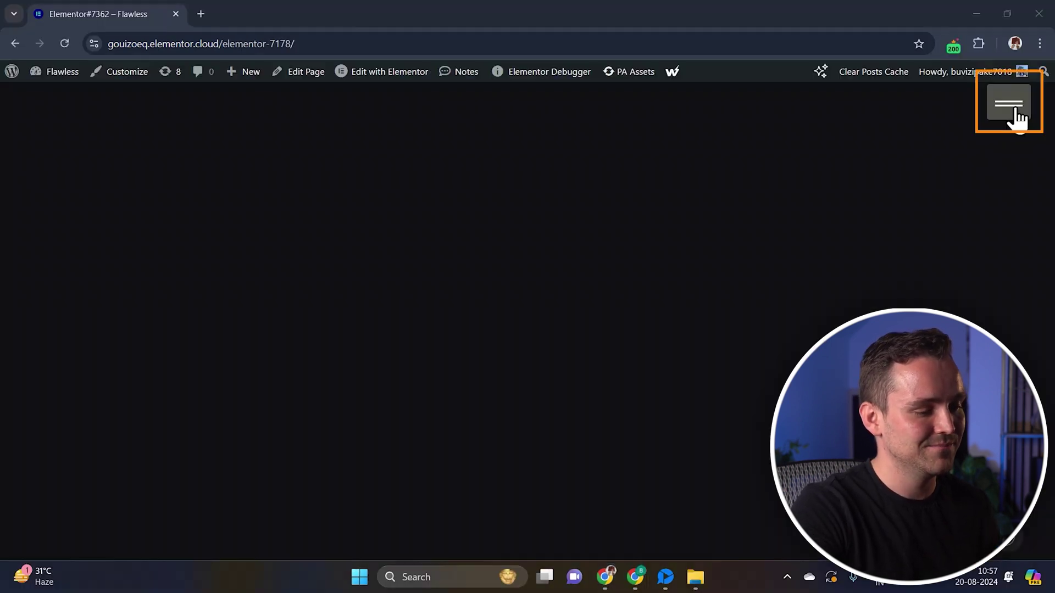
pyautogui.click(1019, 116)
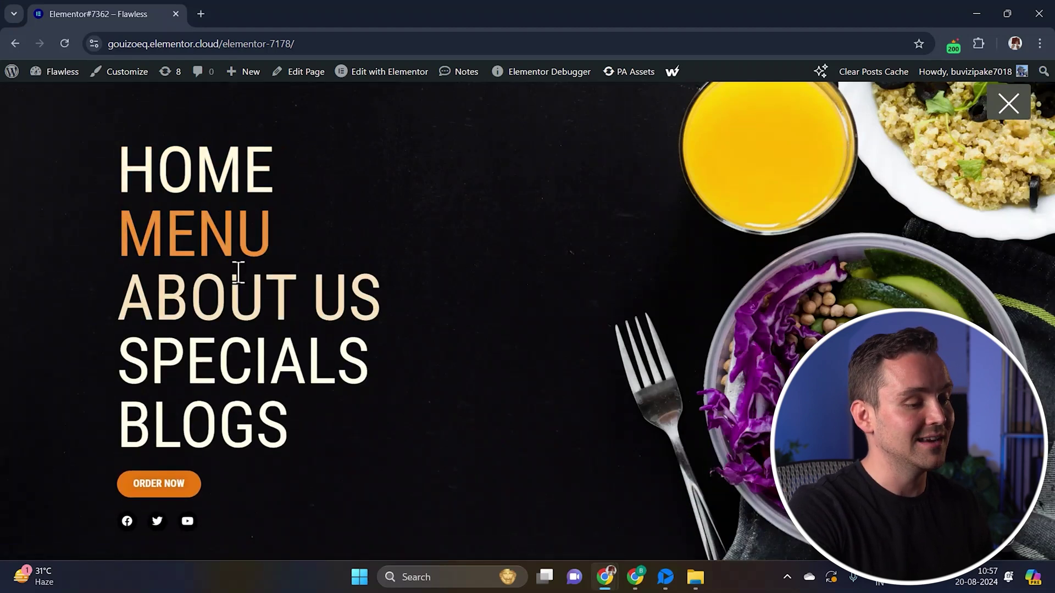
# Follow the overlay's HOME link and advance the food carousel to the next slide
pyautogui.click(256, 182)
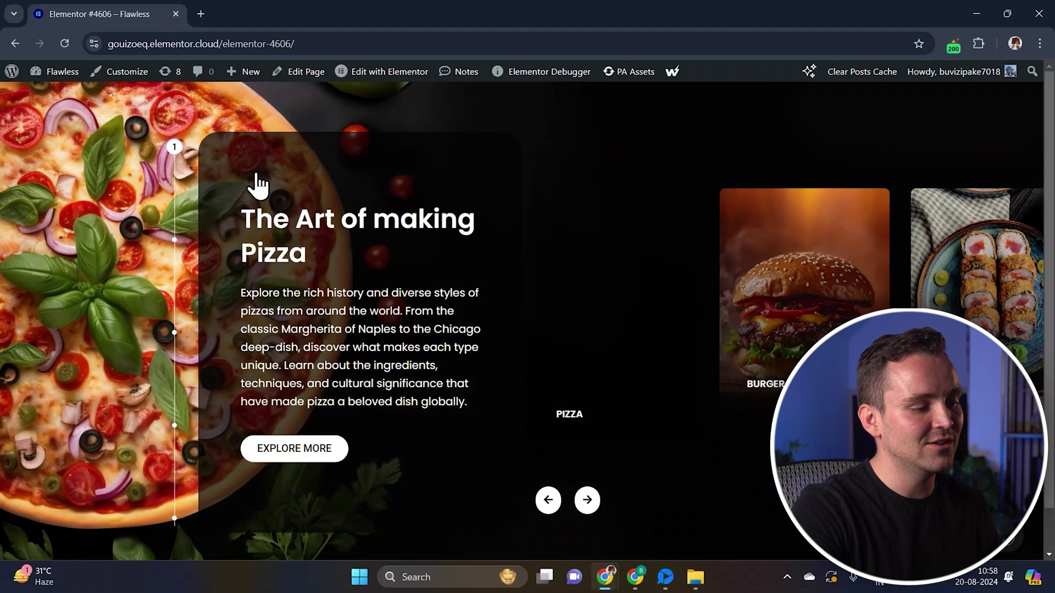
pyautogui.click(587, 500)
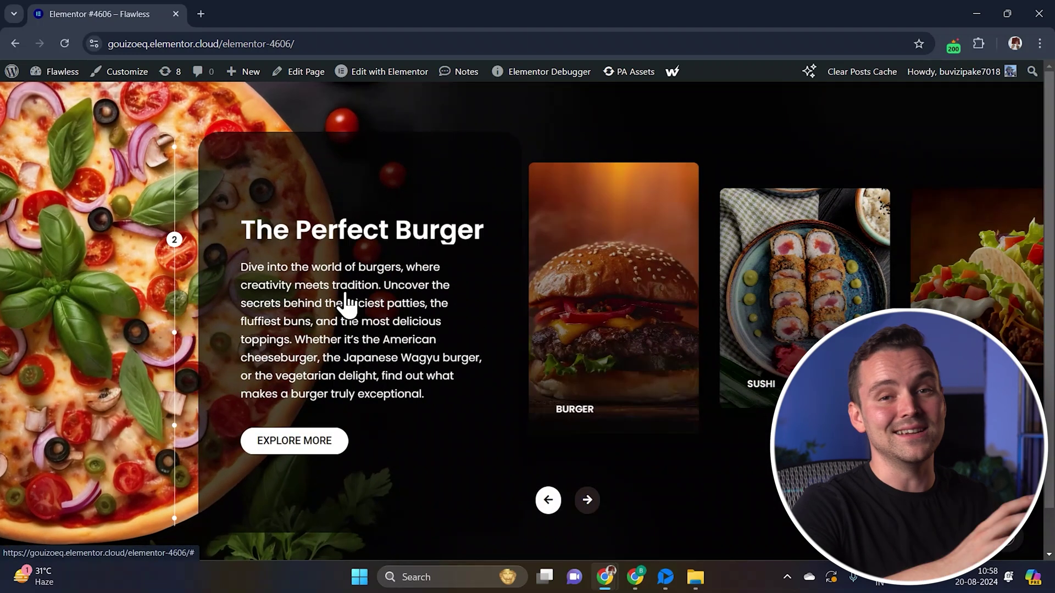